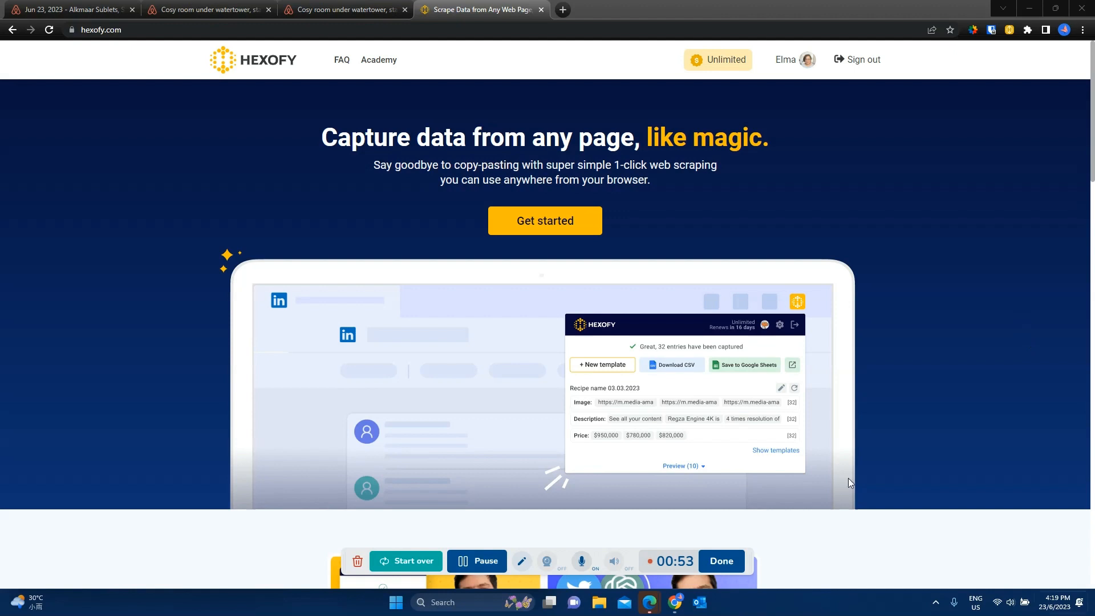
Step: Start a new Hexofy template on the Airbnb listing "Cosy room under watertower, station Alkmaar" and dismiss the suggested fields
click(325, 10)
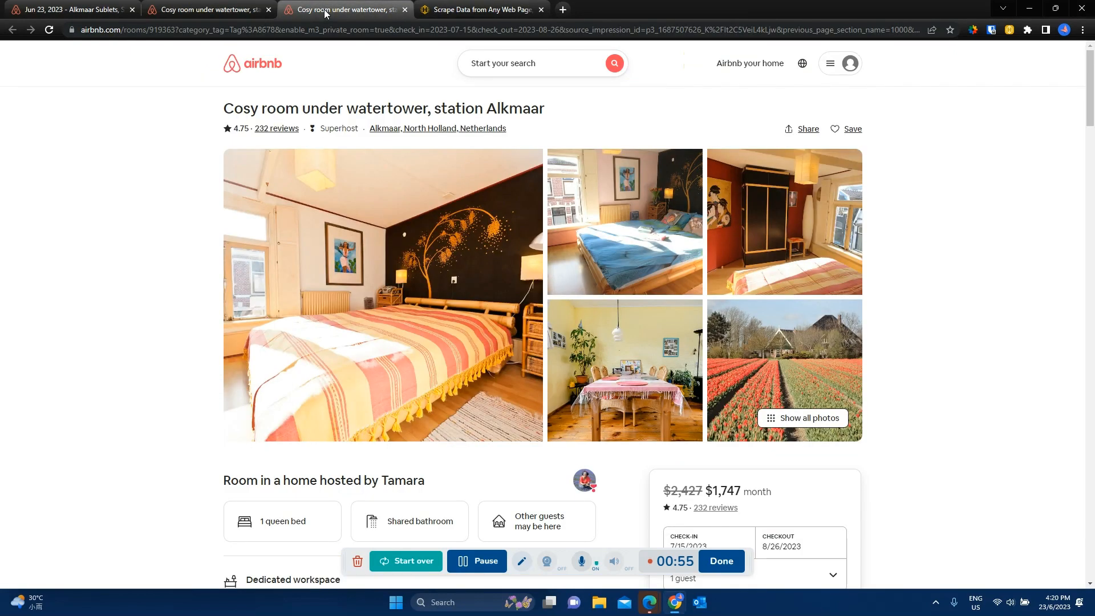
click(1009, 30)
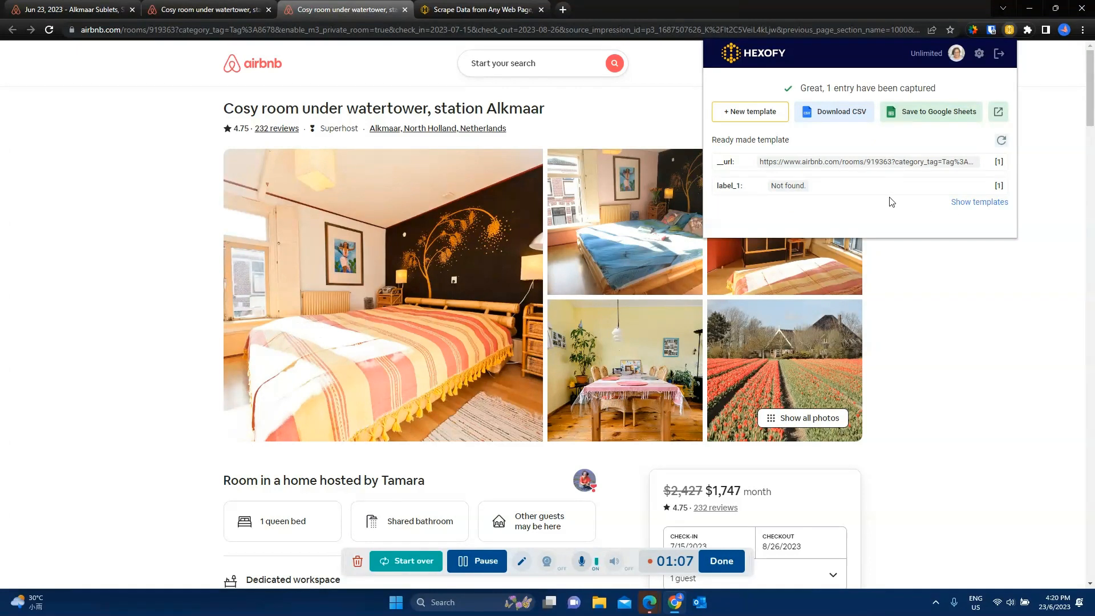
click(739, 121)
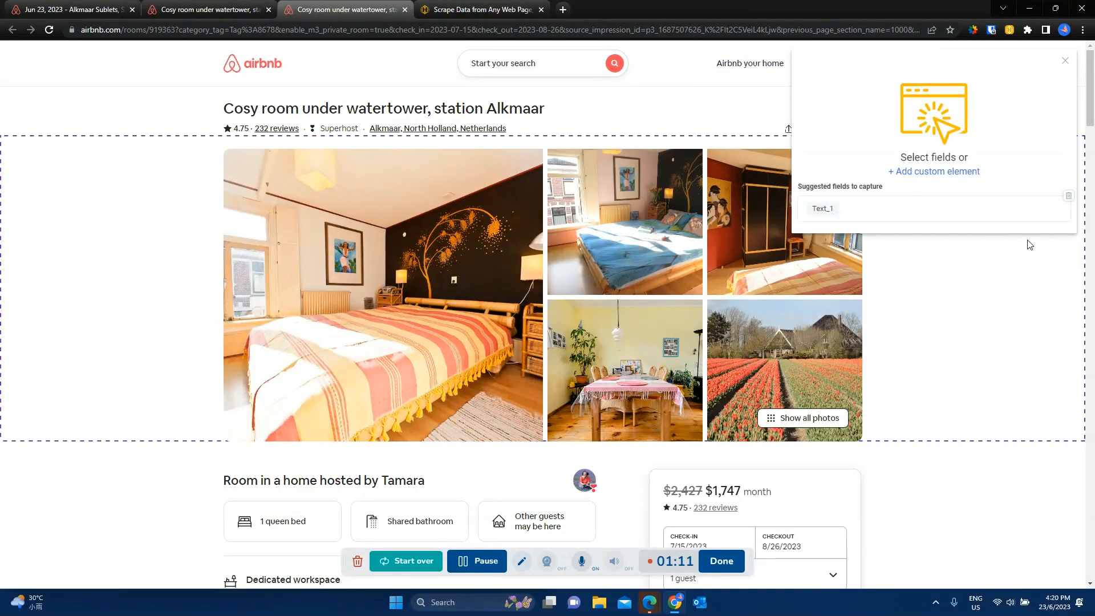
click(1066, 196)
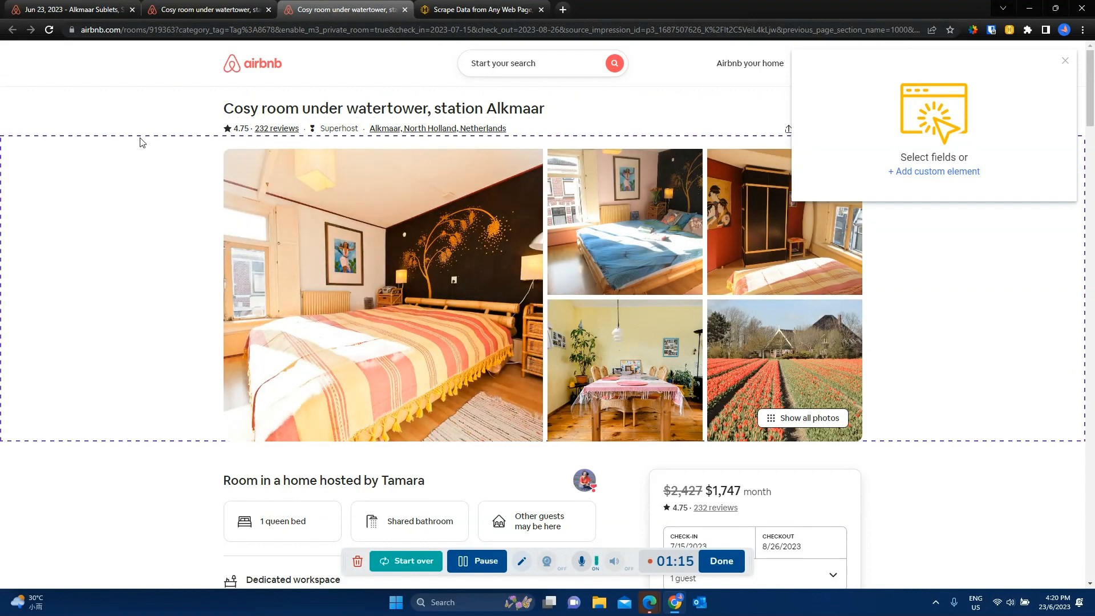
Step: Capture the listing title as a Text field in the template
click(274, 109)
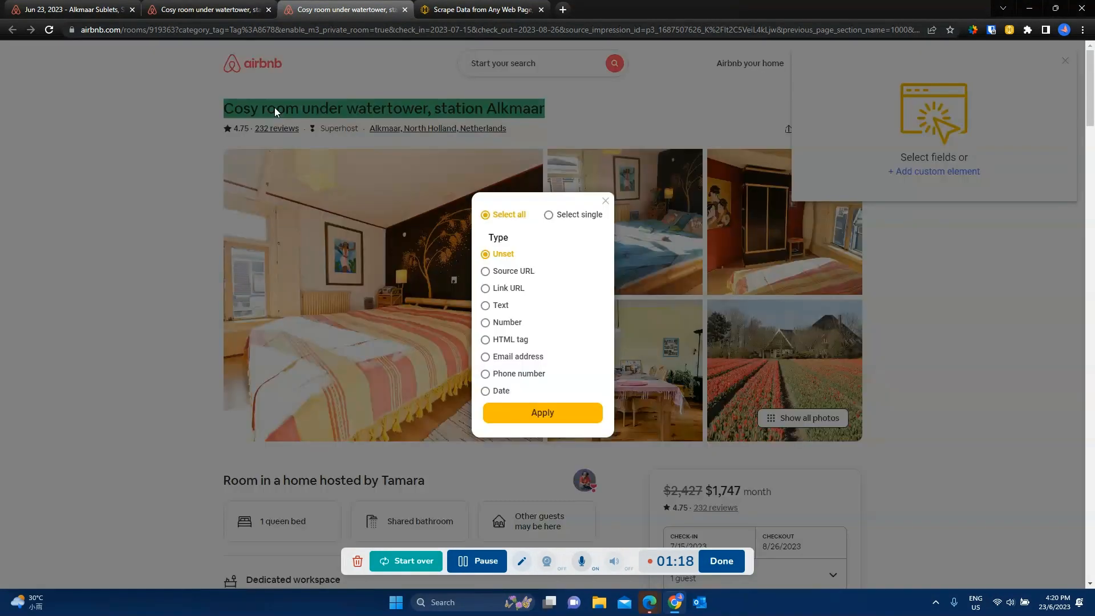
click(502, 307)
click(562, 413)
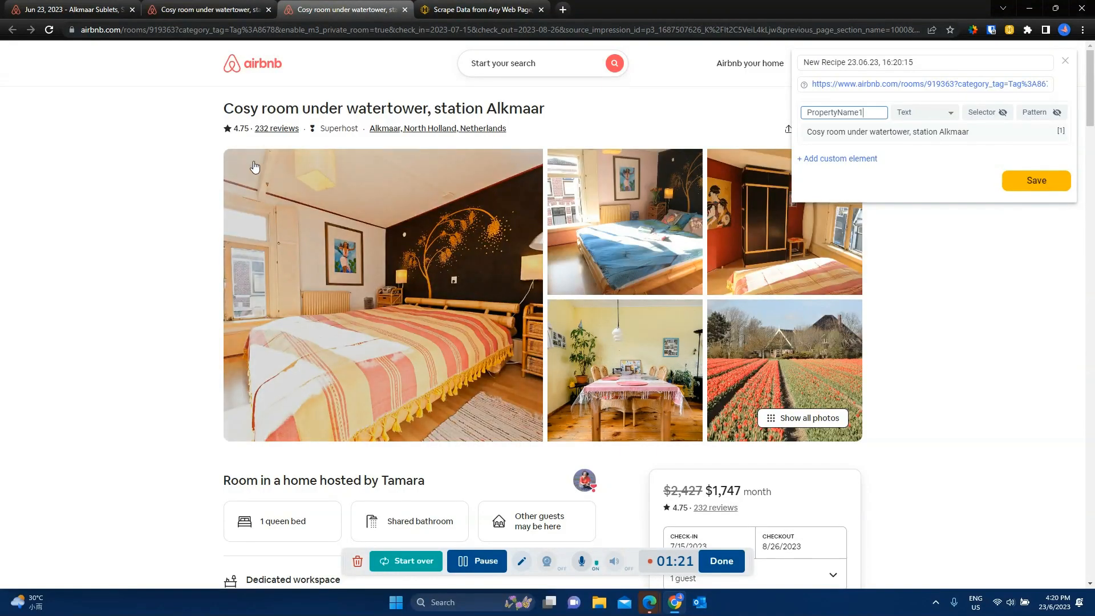
Step: Add the star rating and the review count below the listing title as two separate Text fields
click(240, 131)
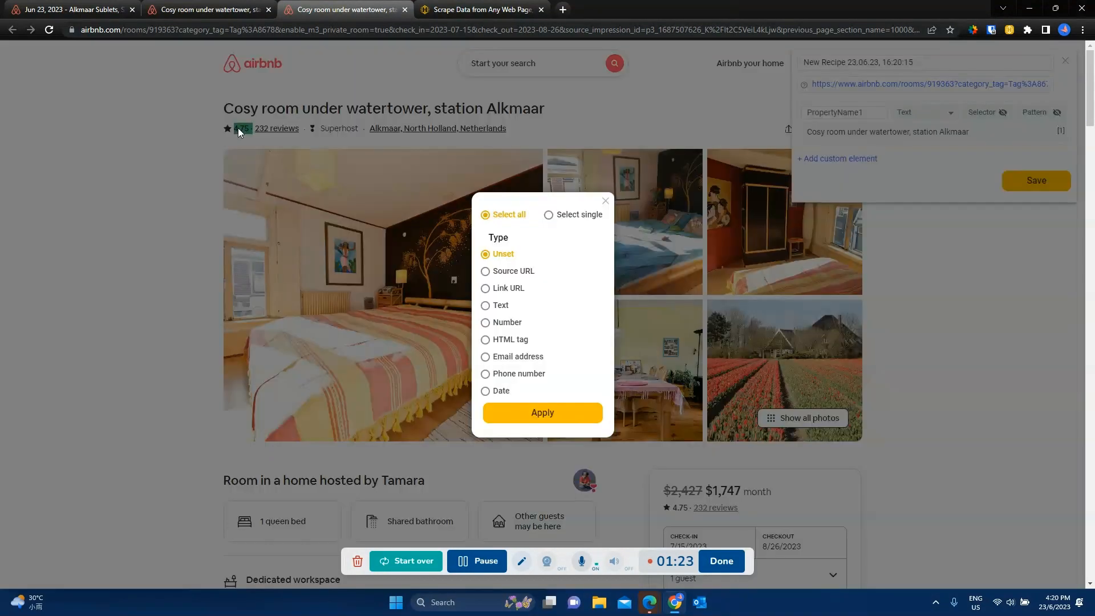
click(504, 308)
click(557, 413)
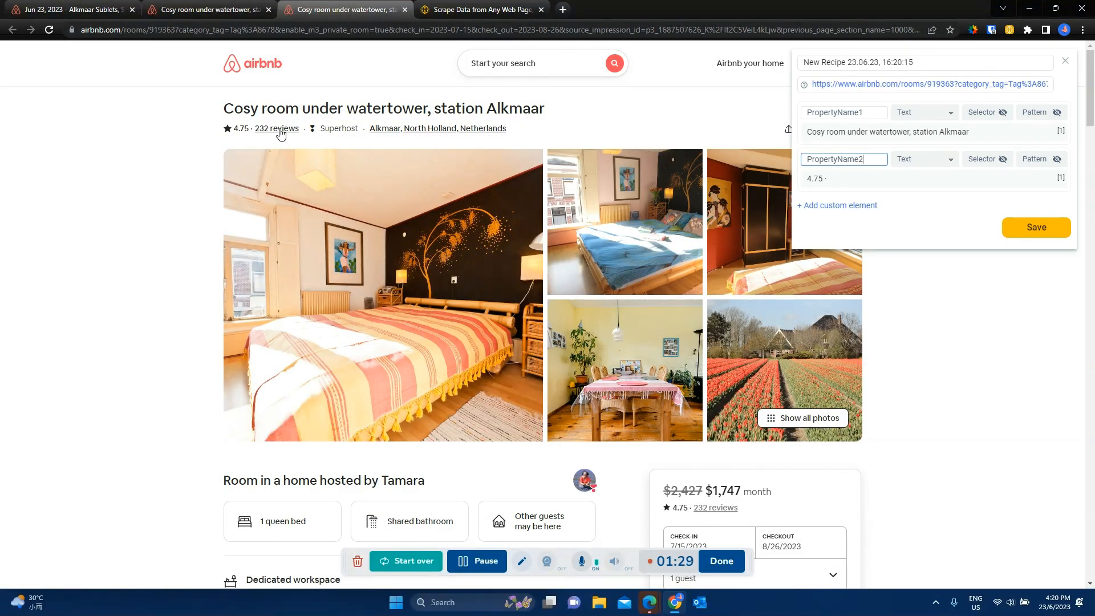
click(279, 130)
click(503, 308)
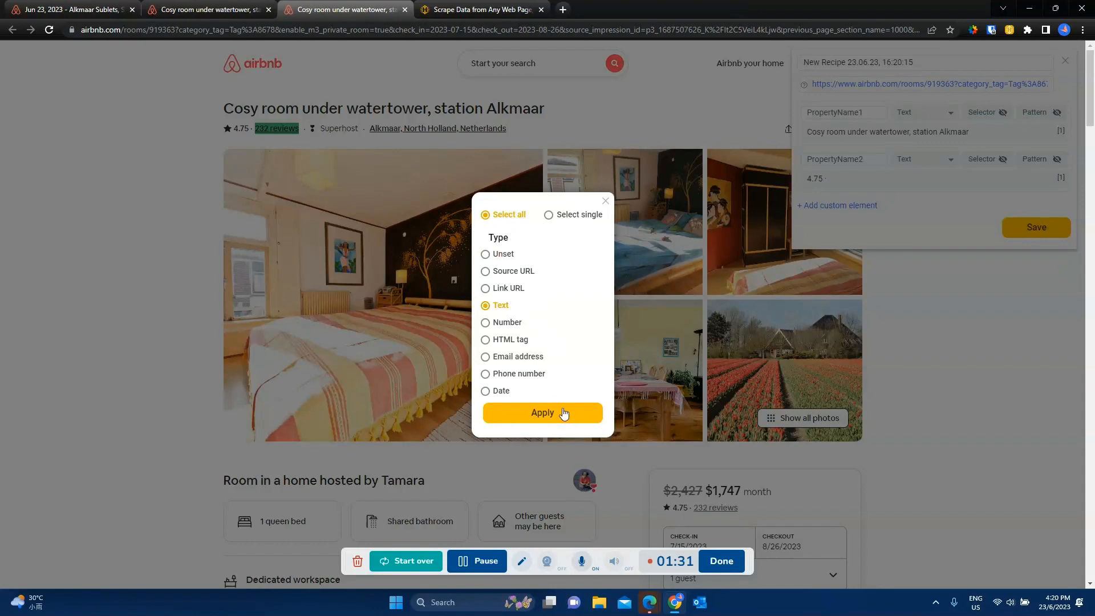
click(563, 413)
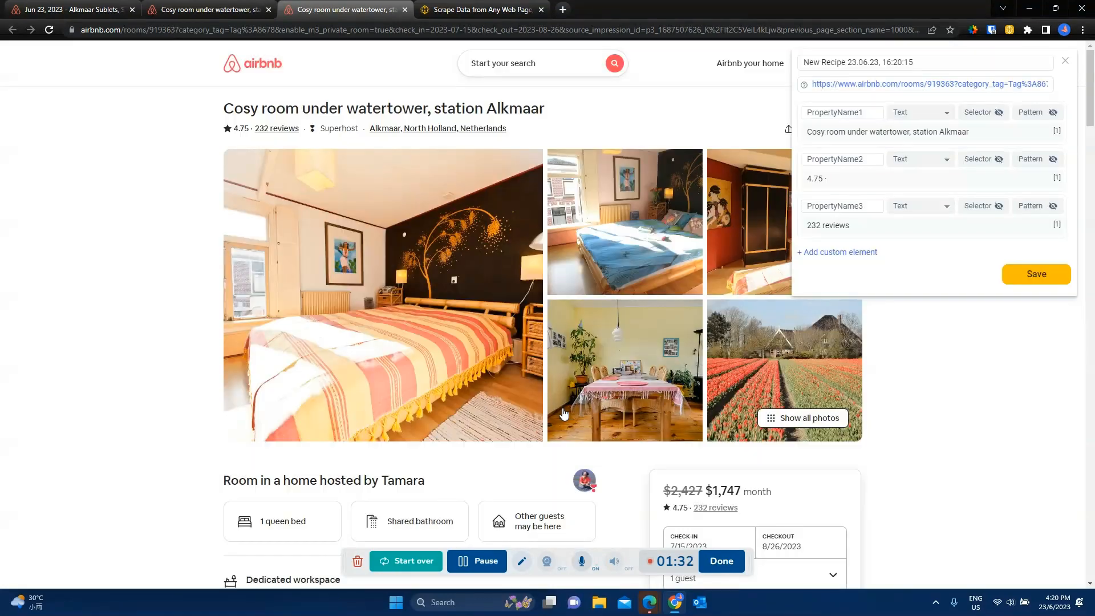
Step: Rename the template field that captures the listing title as "Property Name"
click(873, 115)
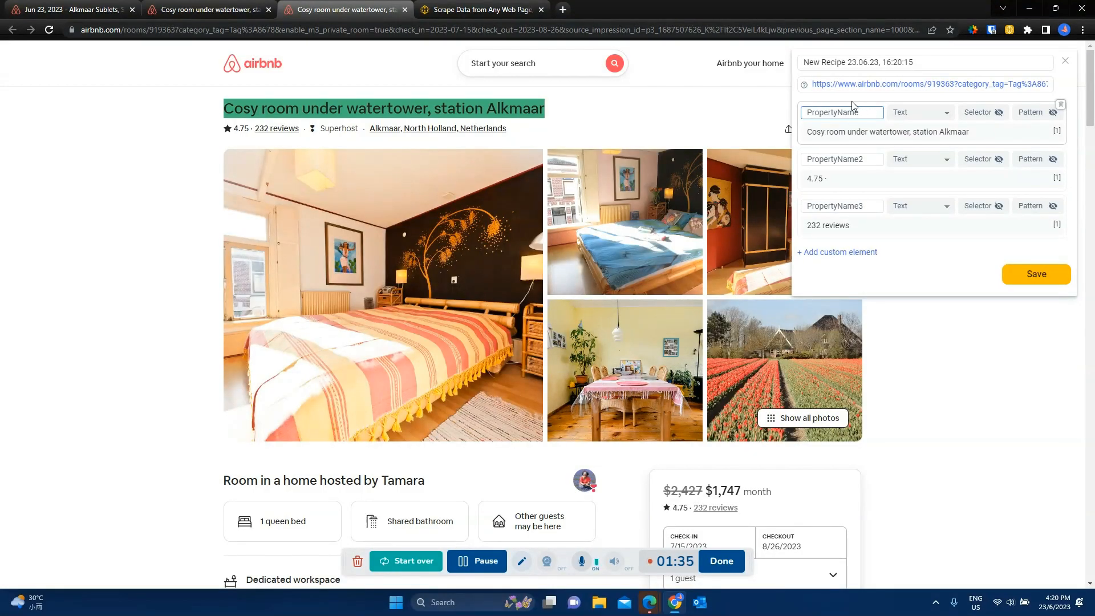
key(BackSpace)
key(BackSpace)
key(BackSpace)
key(BackSpace)
key(BackSpace)
key(BackSpace)
key(BackSpace)
key(BackSpace)
key(BackSpace)
text(Property Name)
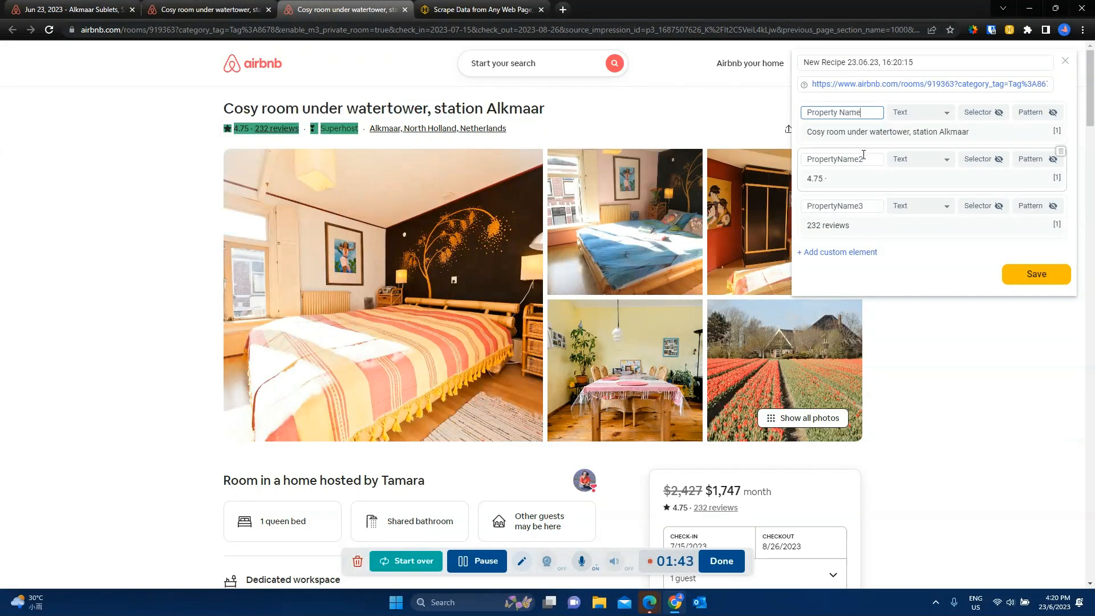
Step: Rename the template field that captures the star rating as "rating"
click(830, 159)
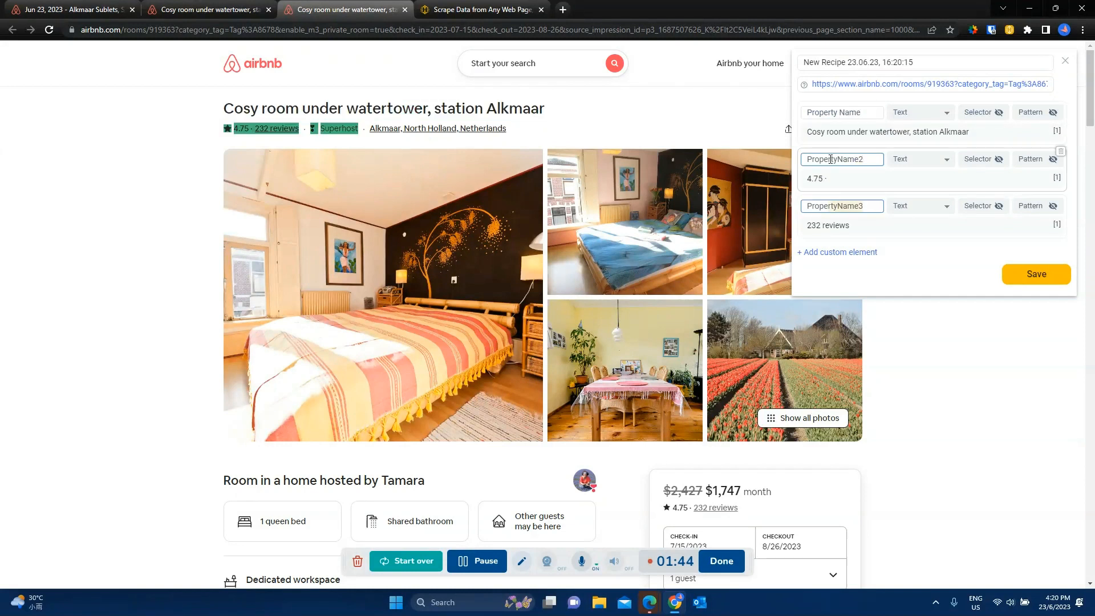
click(876, 159)
key(BackSpace)
key(BackSpace)
key(BackSpace)
key(BackSpace)
key(BackSpace)
key(BackSpace)
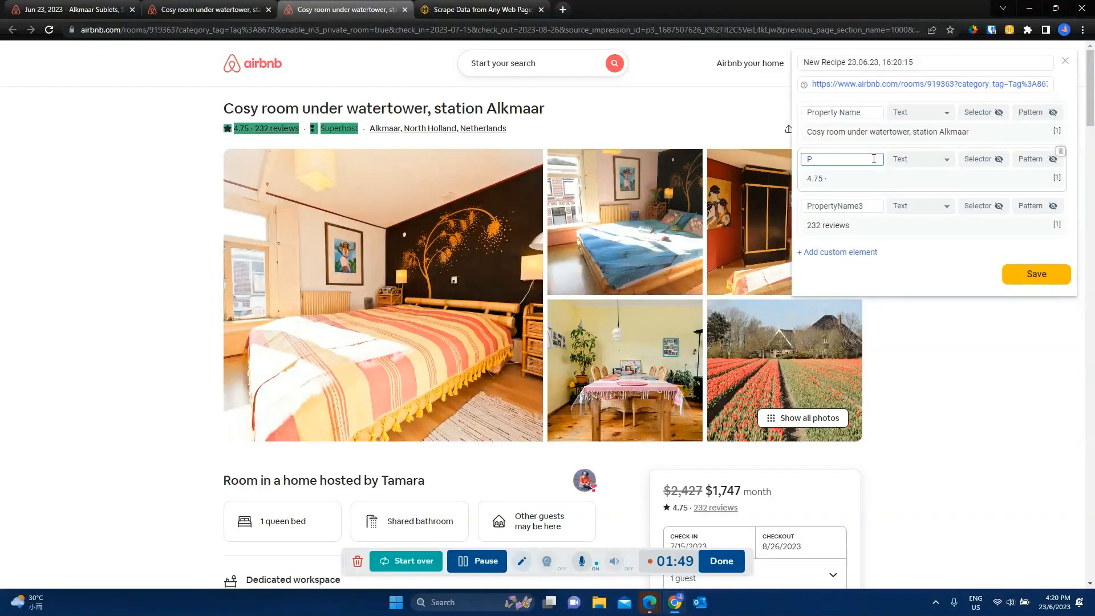
key(BackSpace)
text(rating)
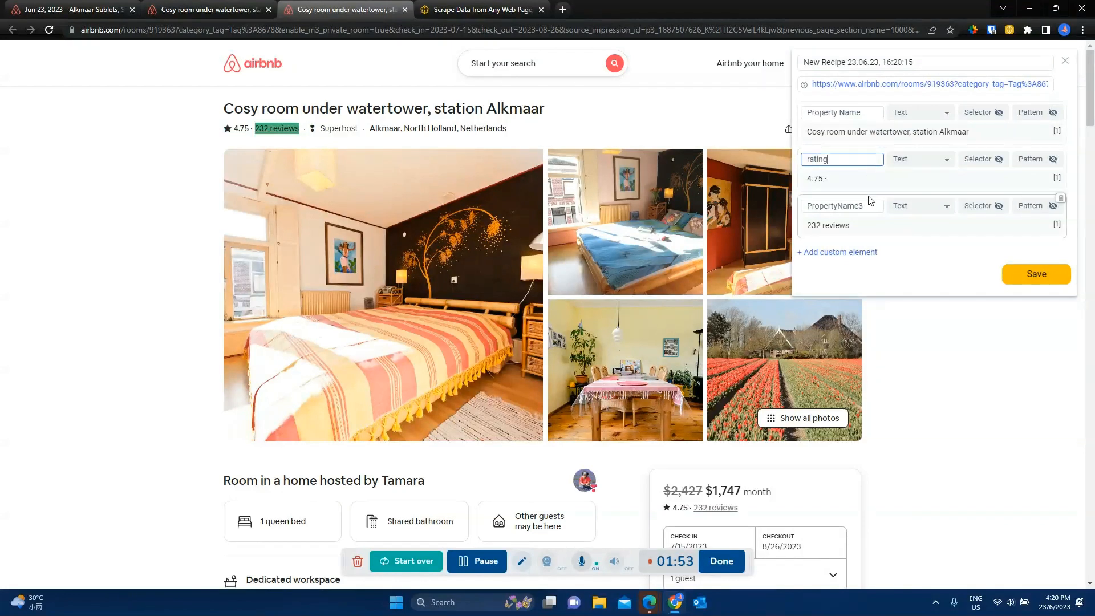
Step: Rename the template field that captures the review count as "Reviews"
drag(868, 205, 813, 207)
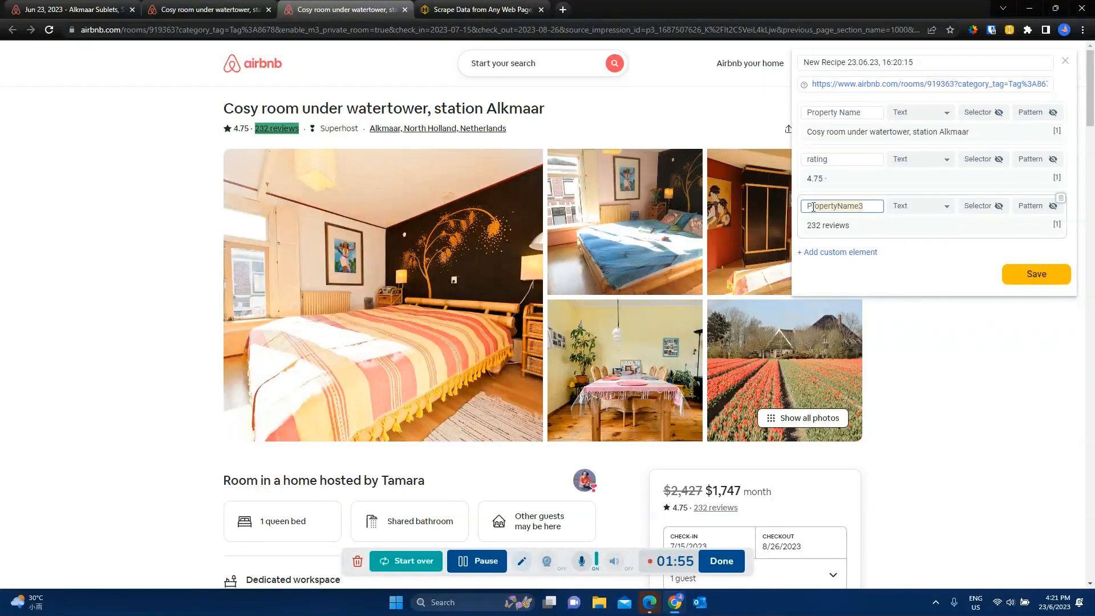
key(BackSpace)
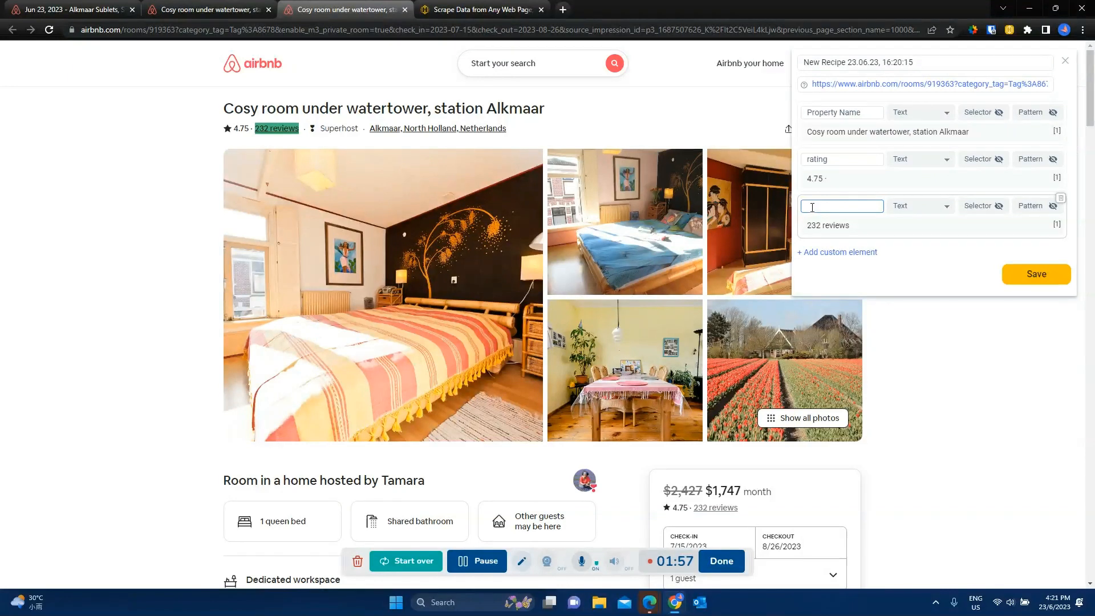
text(Reviews)
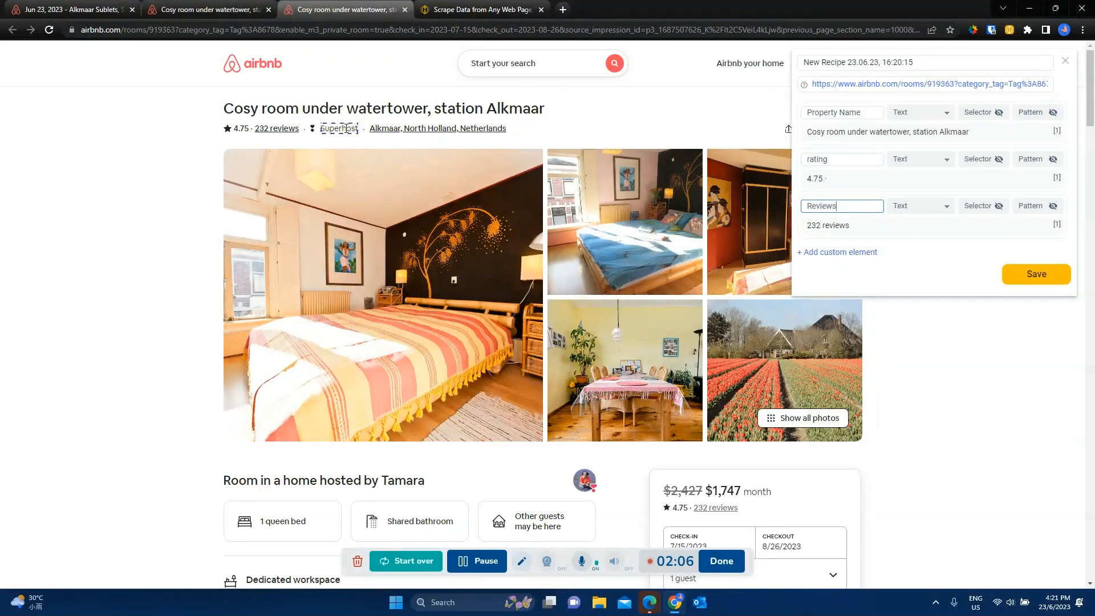
Step: Capture the Superhost label as a Text field and name the field "SUperhost"
click(346, 128)
click(503, 307)
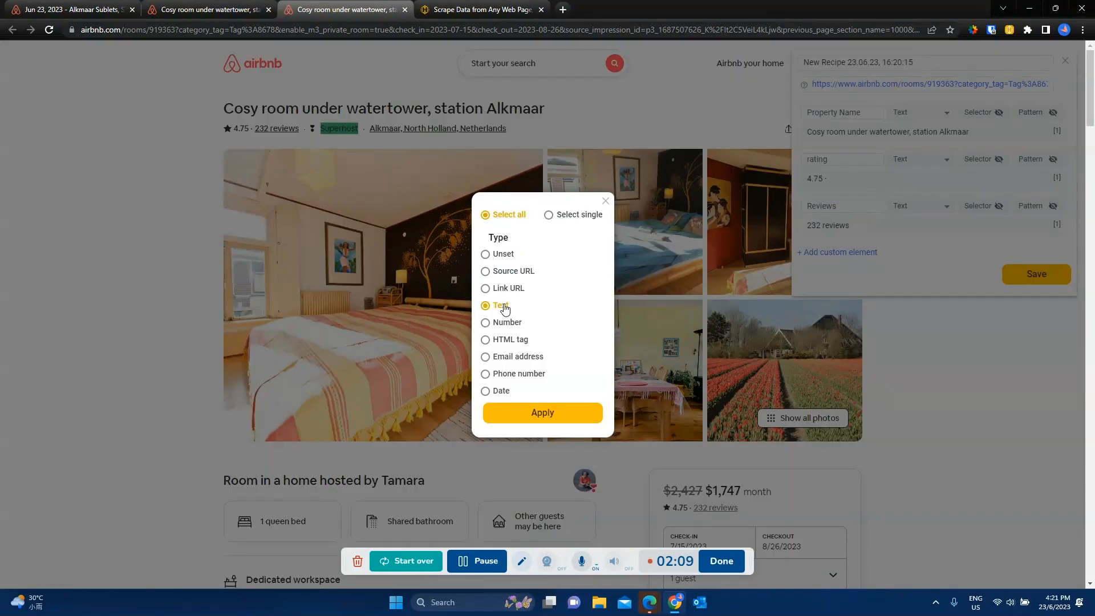
click(551, 414)
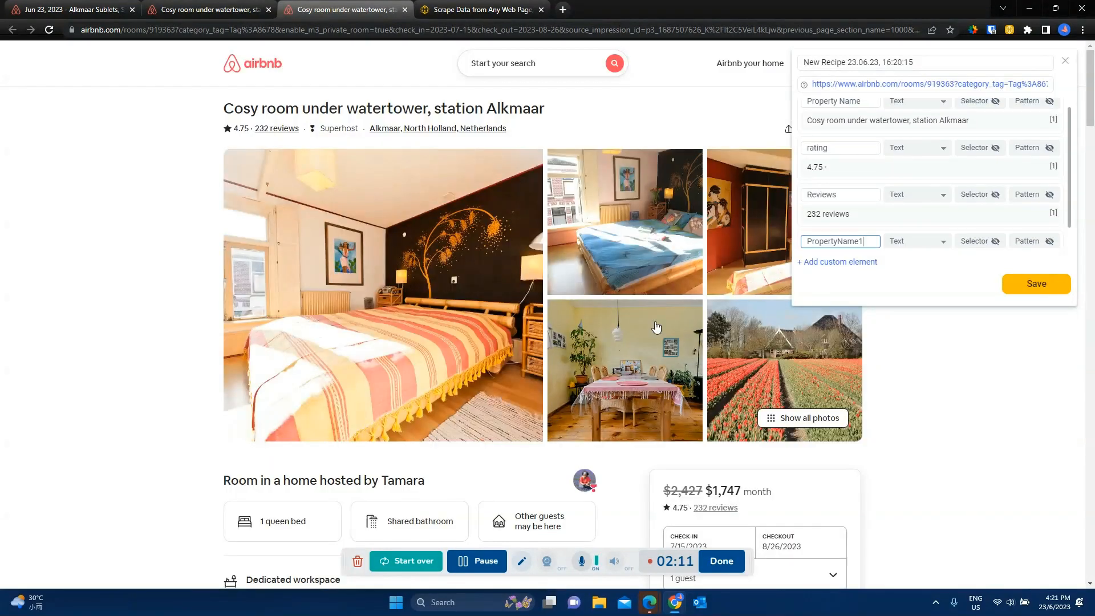
key(BackSpace)
key(BackSpace)
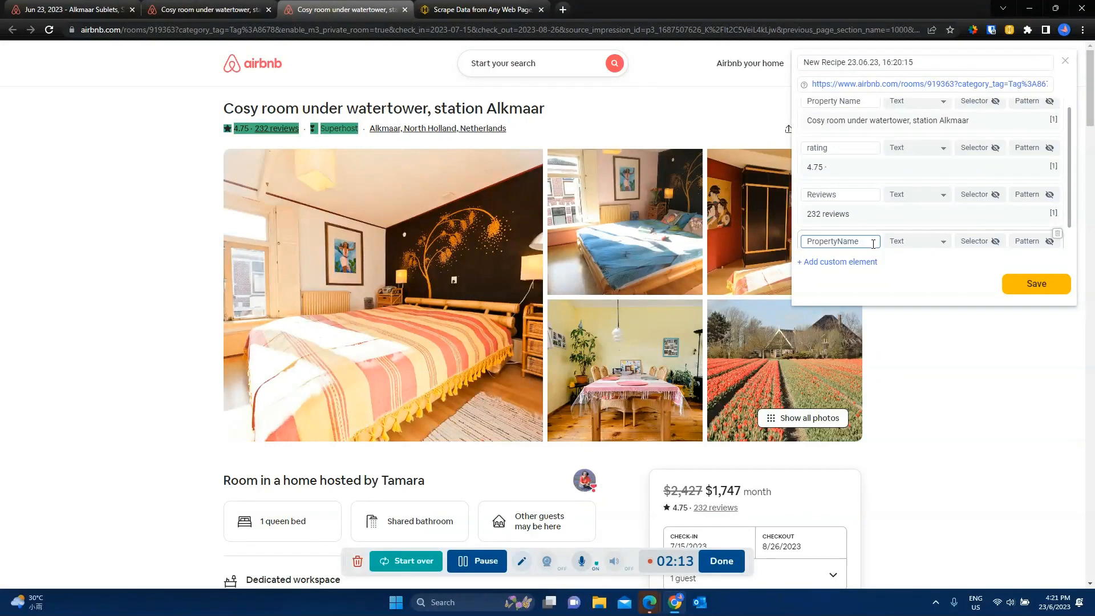
key(BackSpace)
key(BackSpace)
key(BackSpace)
key(BackSpace)
key(BackSpace)
key(BackSpace)
key(BackSpace)
key(BackSpace)
key(BackSpace)
key(BackSpace)
key(BackSpace)
text(SUperhost)
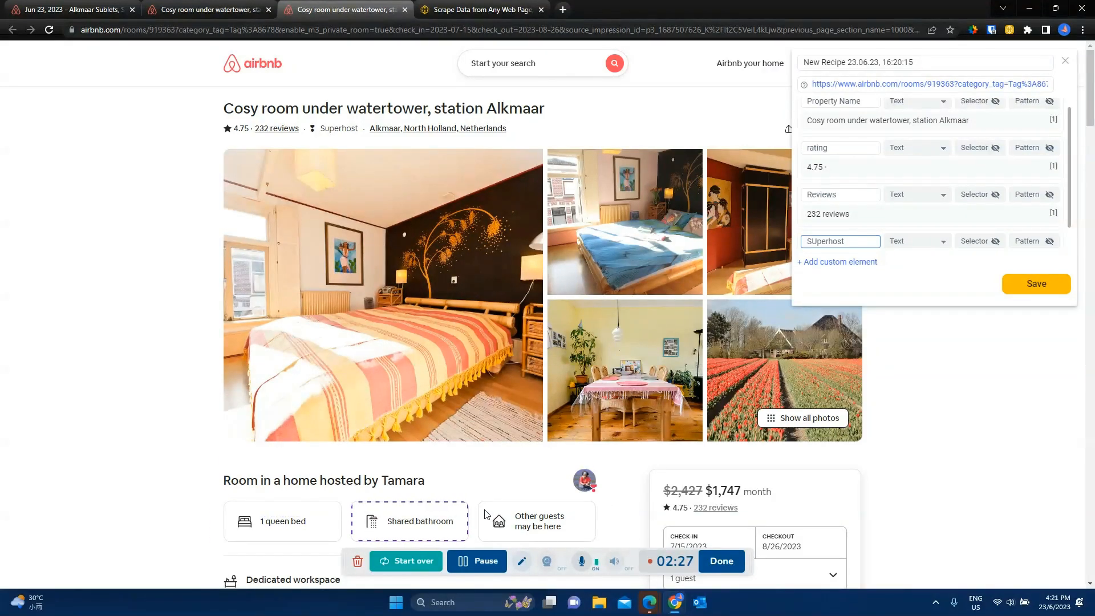
Step: Capture all the room feature boxes, starting from "1 queen bed", as a Text field and name it "Key Features"
click(277, 525)
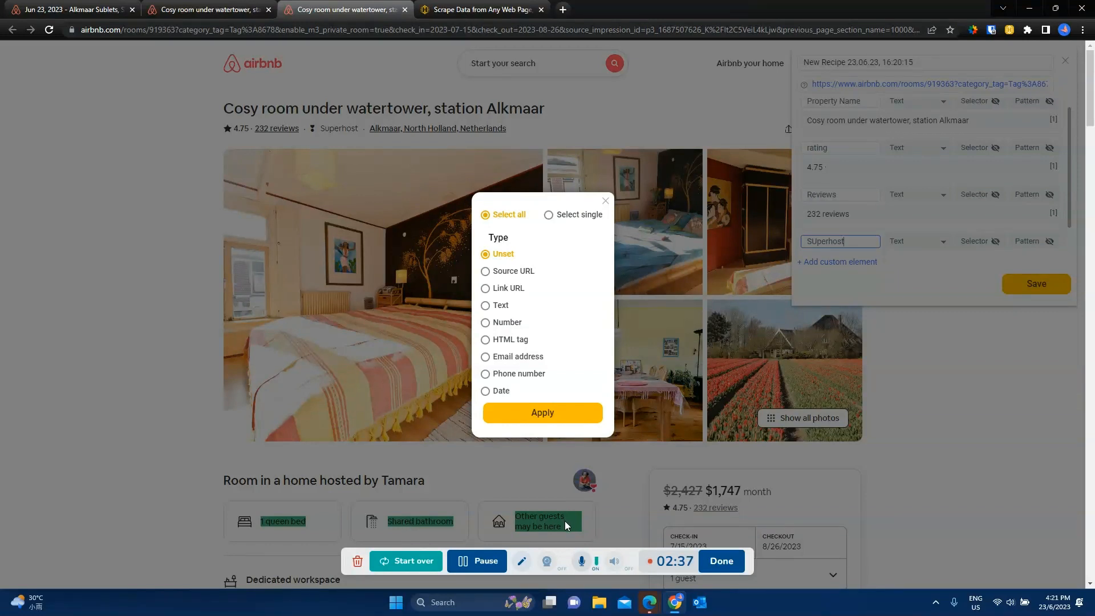
click(485, 305)
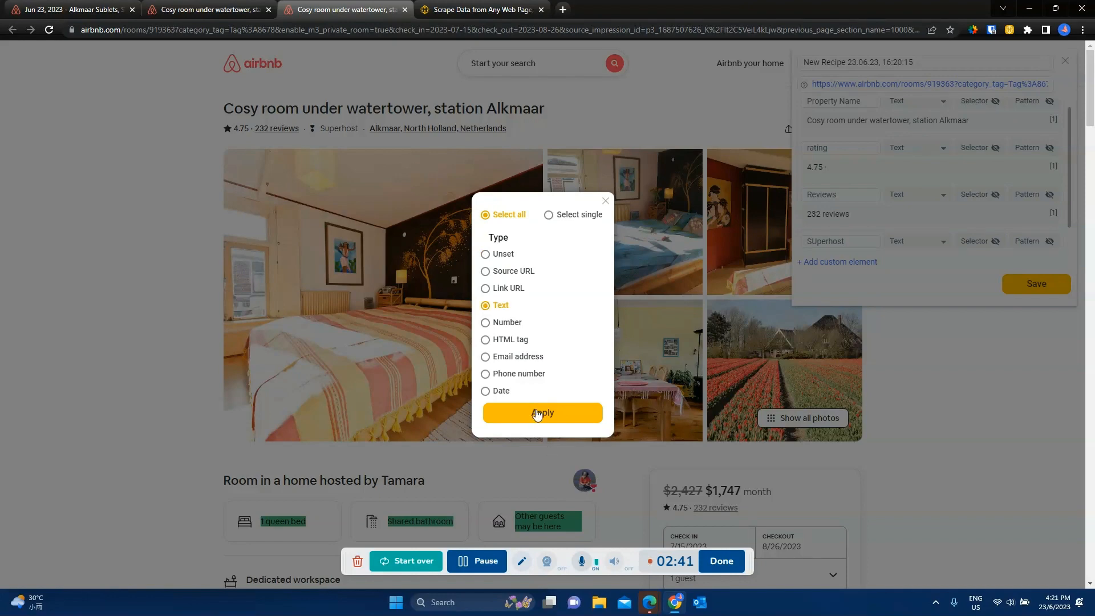
click(536, 417)
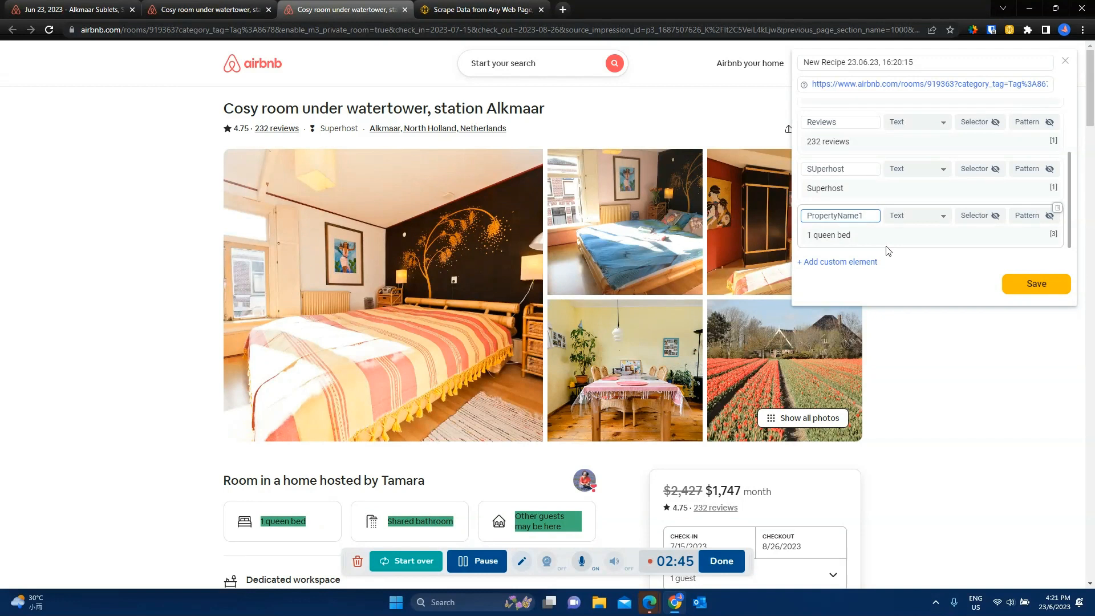
key(BackSpace)
key(BackSpace)
key(BackSpace)
key(BackSpace)
key(BackSpace)
key(BackSpace)
key(BackSpace)
key(BackSpace)
key(BackSpace)
key(BackSpace)
key(BackSpace)
key(BackSpace)
text(Key Features)
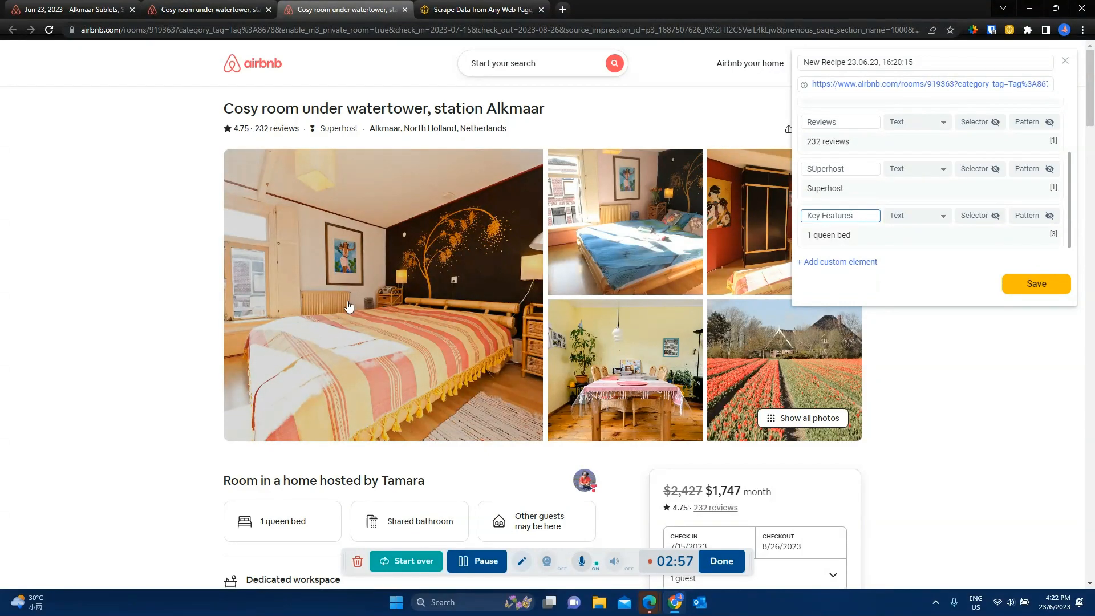
Step: Capture all the listing photos as a field of type Source URL
click(369, 247)
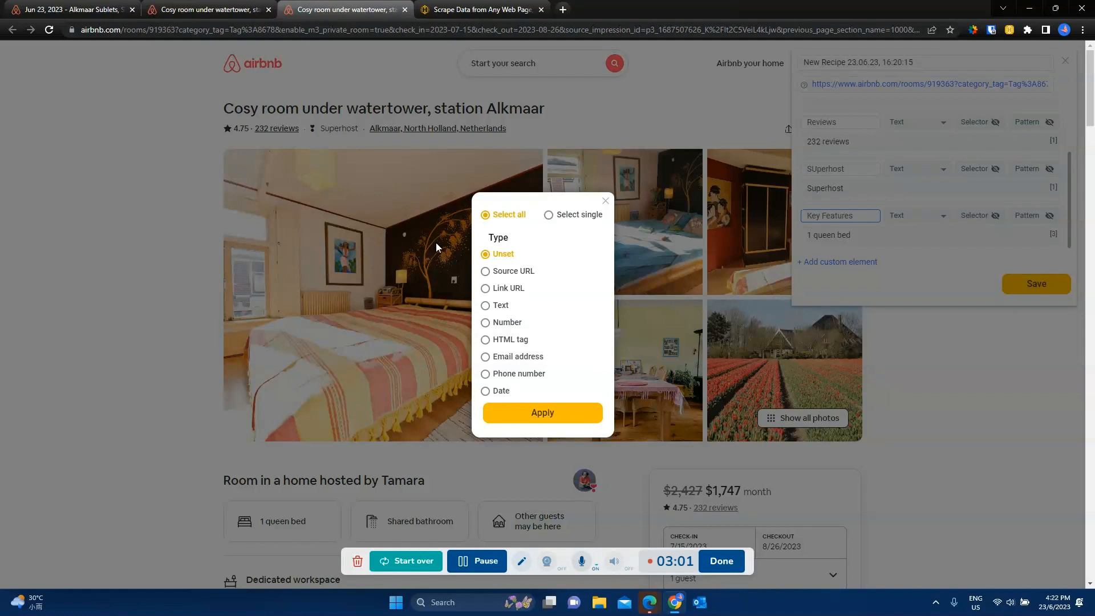
click(502, 274)
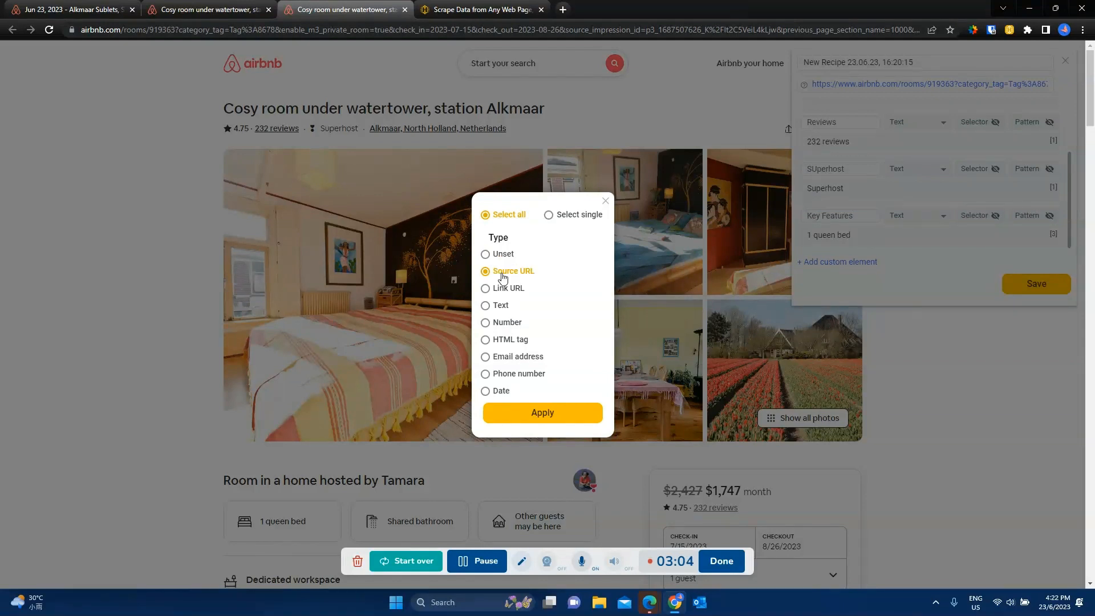
click(543, 413)
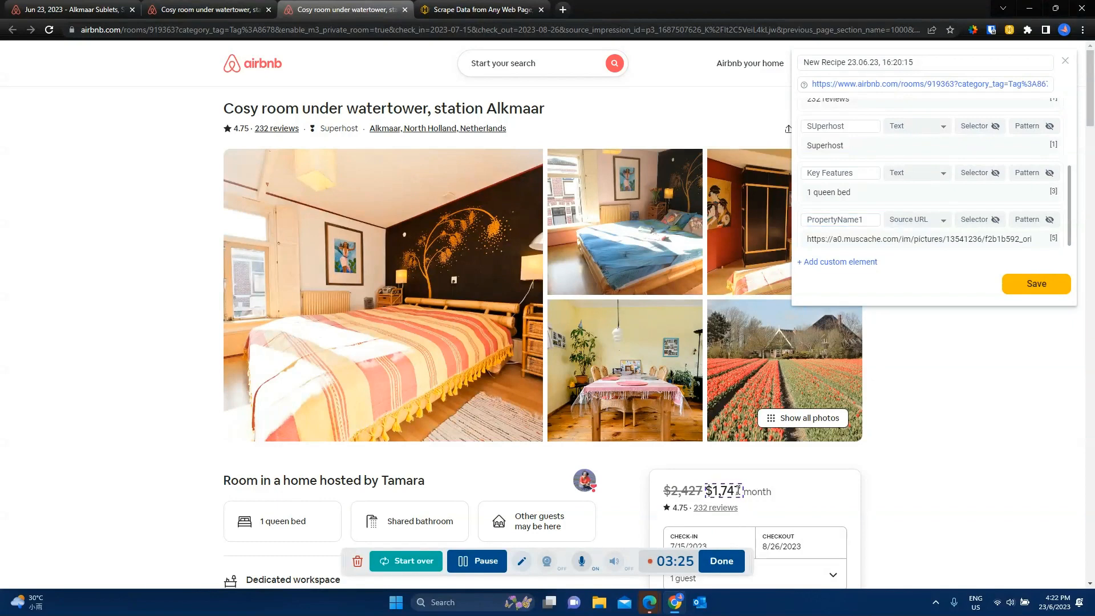
Step: Capture the discounted monthly price as a Text field and name the field "Price"
click(739, 492)
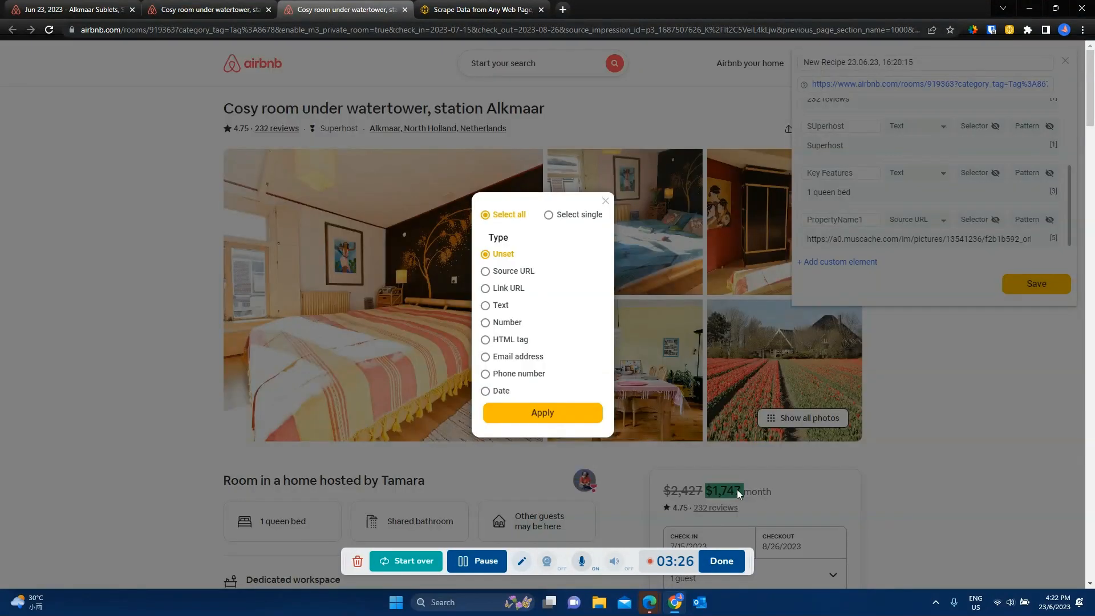
click(501, 311)
click(553, 412)
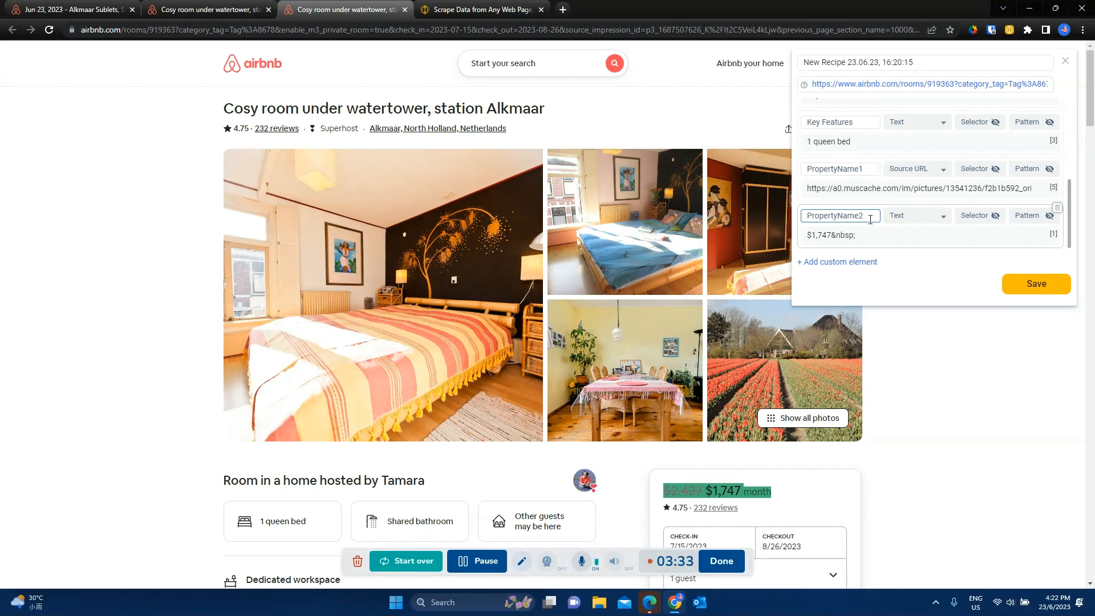
drag(870, 220, 808, 220)
text(Price)
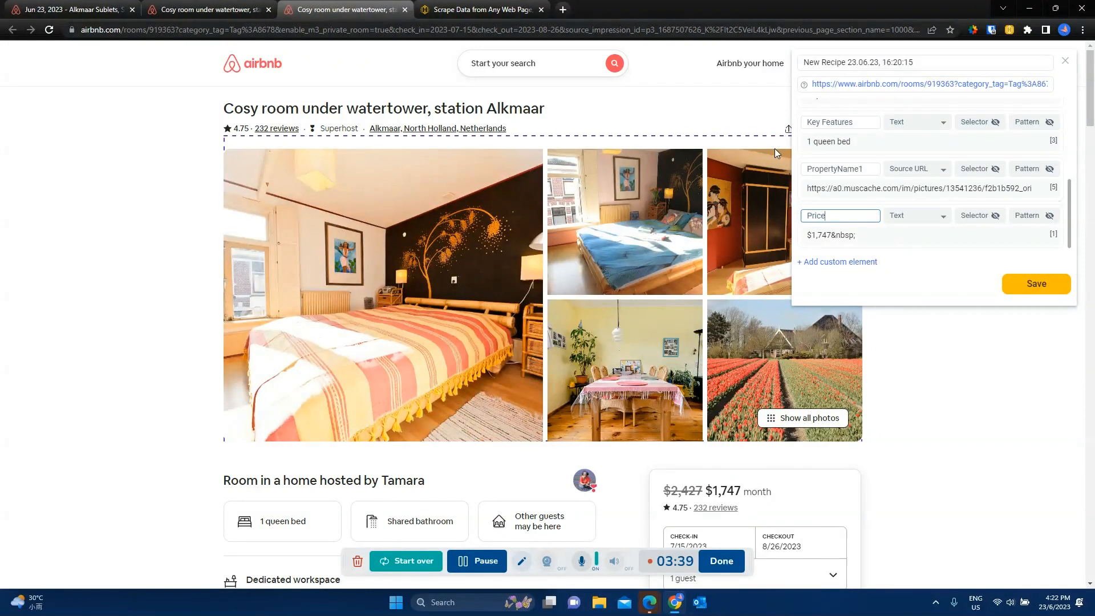
Step: Rename the Source URL field that captures the listing photos as "Image"
click(863, 168)
click(864, 169)
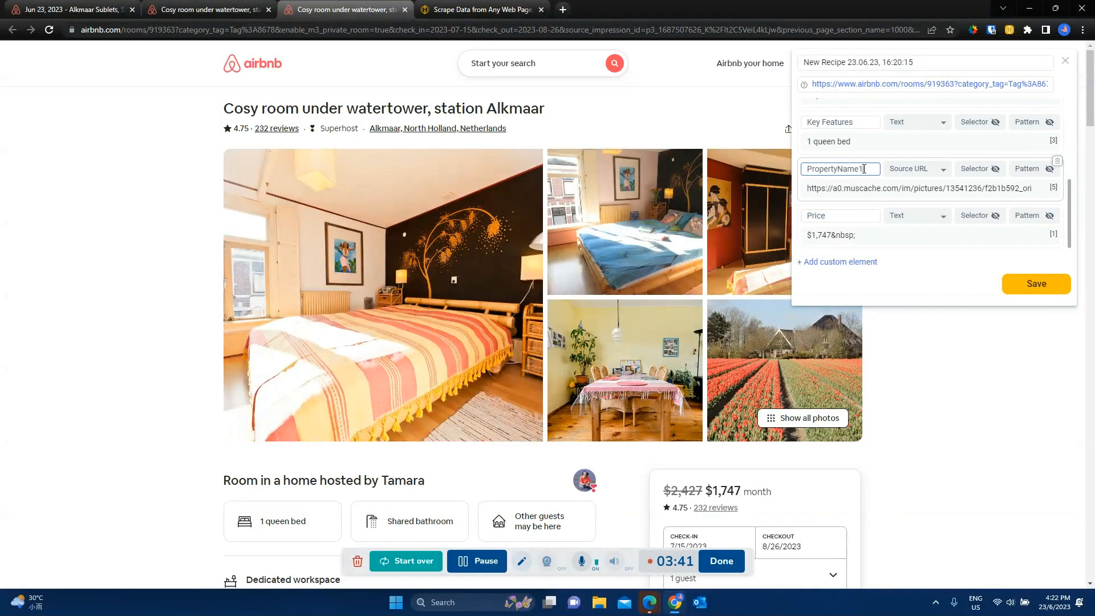
key(BackSpace)
key(BackSpace)
key(BackSpace)
key(BackSpace)
key(BackSpace)
key(BackSpace)
key(BackSpace)
key(BackSpace)
key(BackSpace)
key(BackSpace)
click(882, 235)
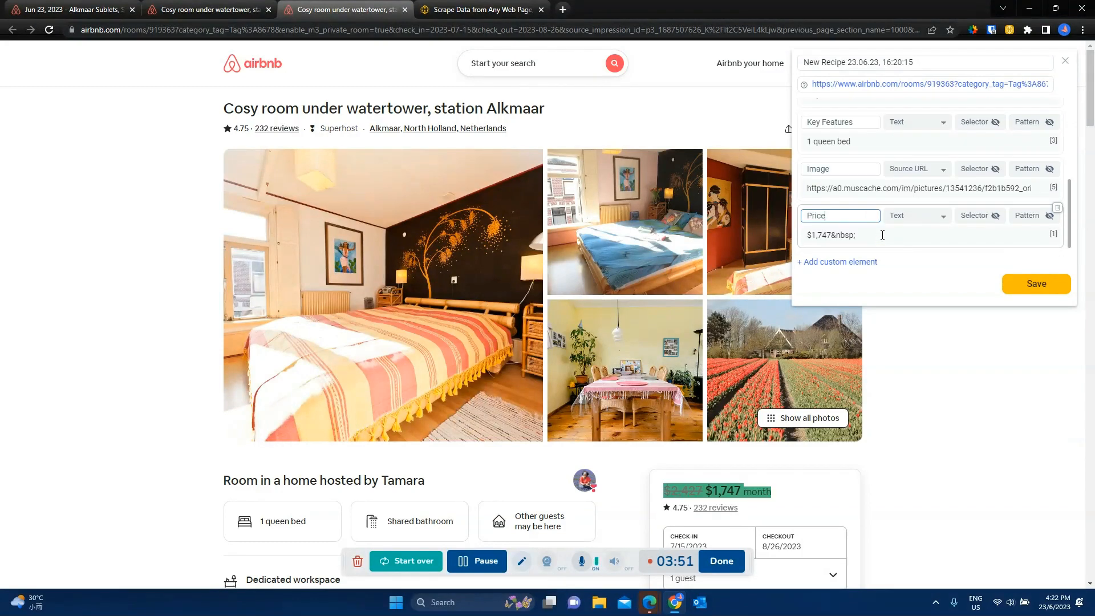
Step: Rename the template by replacing "New Recipe" with "Airbnb listing page" before the date, and save it
scroll(827, 456, down, 3)
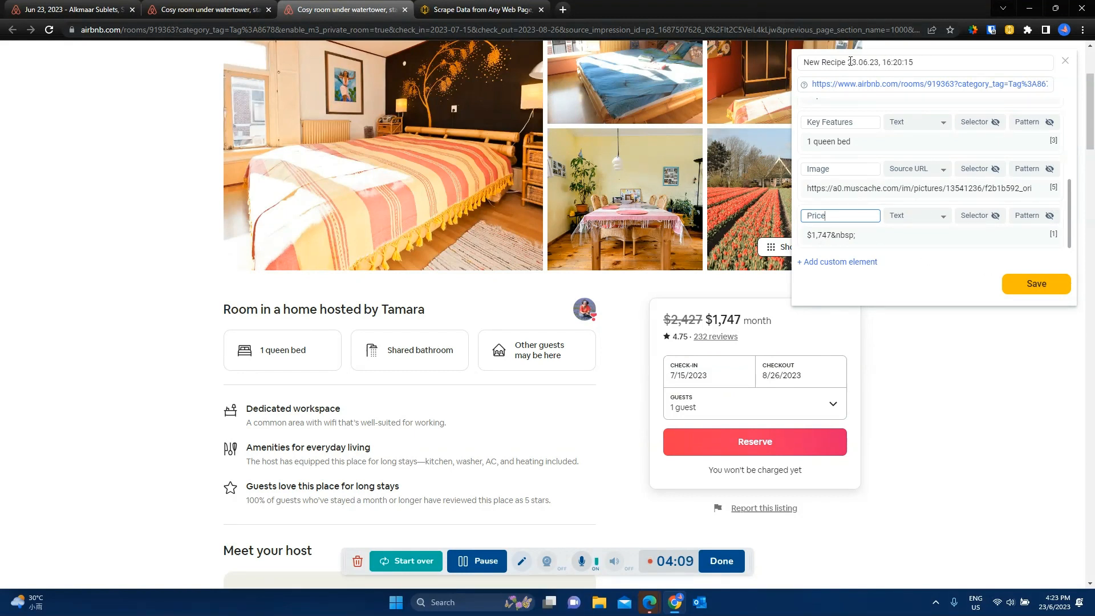
drag(847, 62, 804, 61)
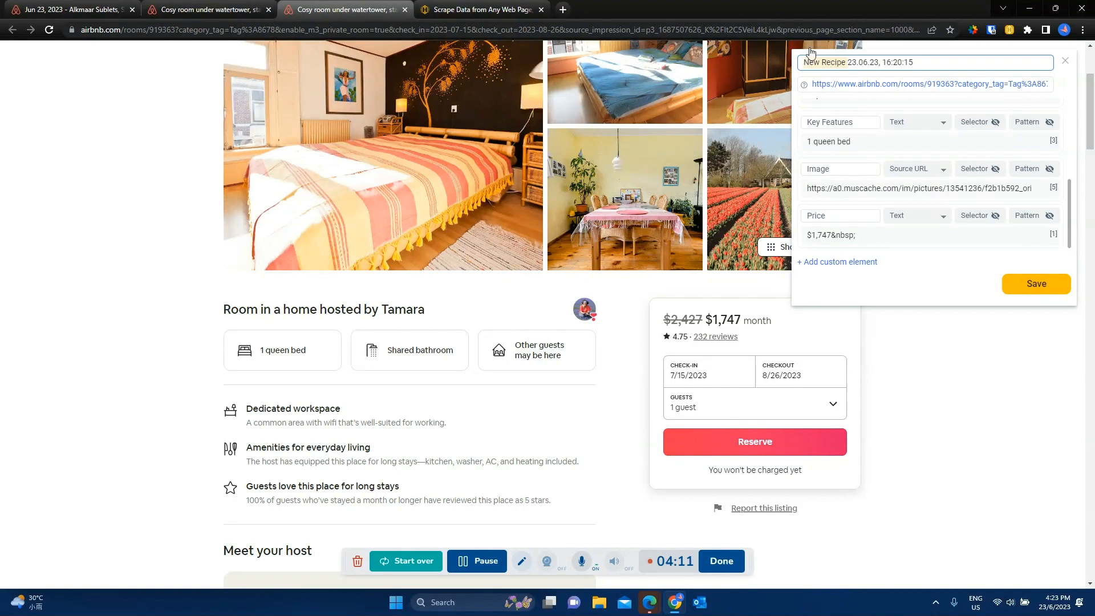
text(Airbnb listing page)
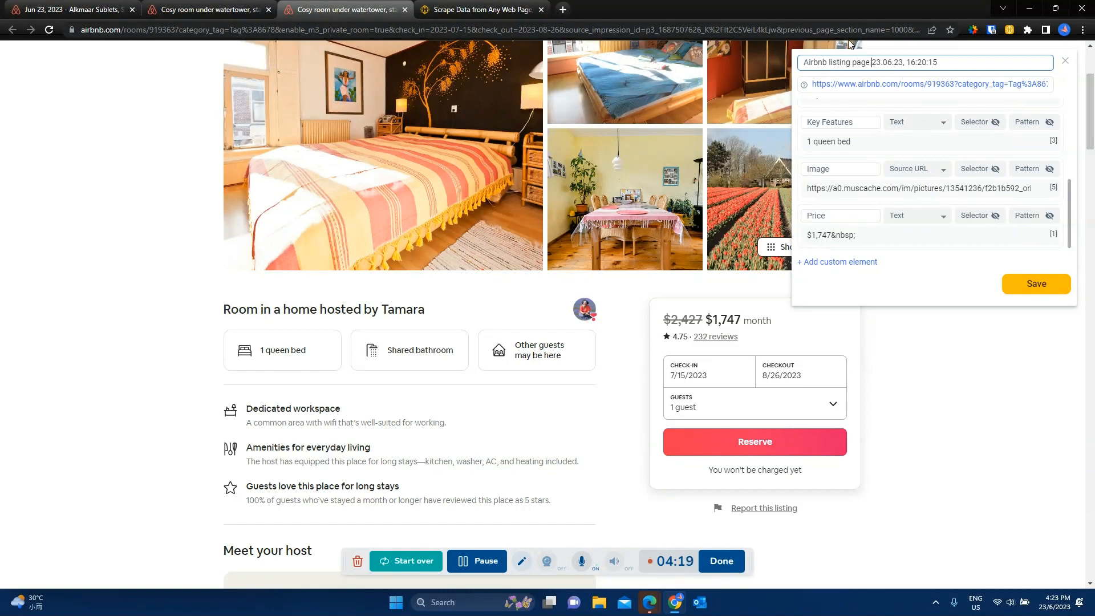
click(1034, 295)
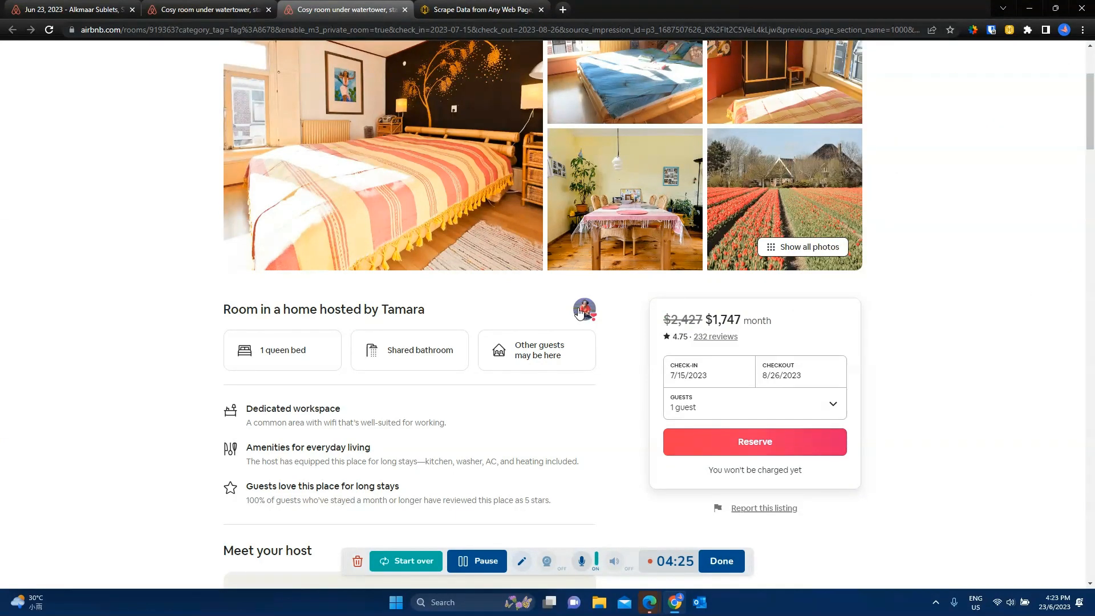
Step: Preview all data Hexofy captures from the Cosy room listing, save it to Google Sheets, and view the spreadsheet
scroll(569, 294, up, 3)
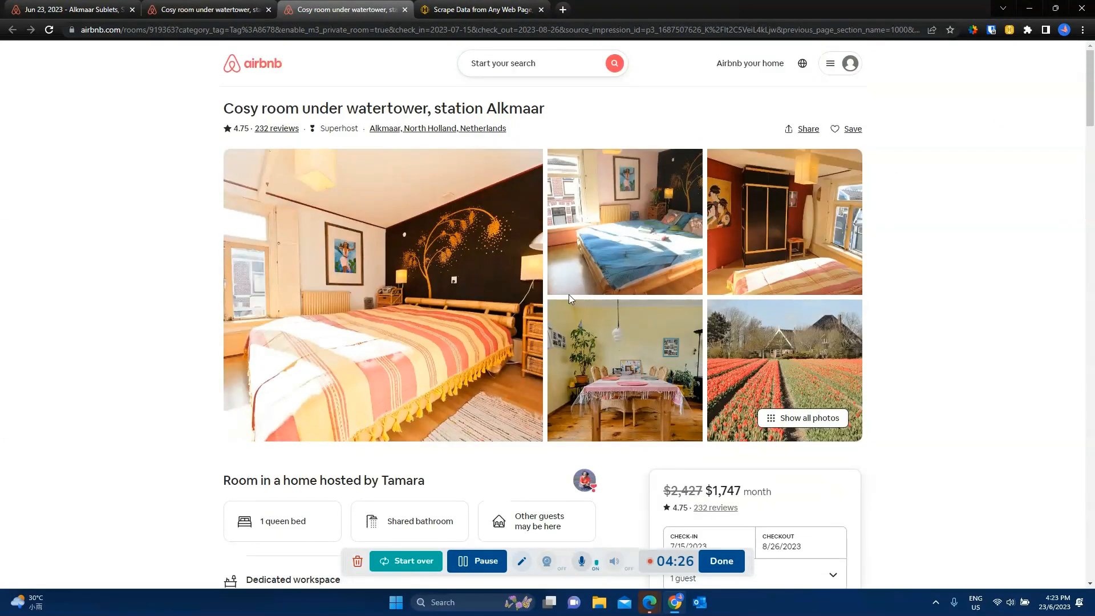
click(1008, 29)
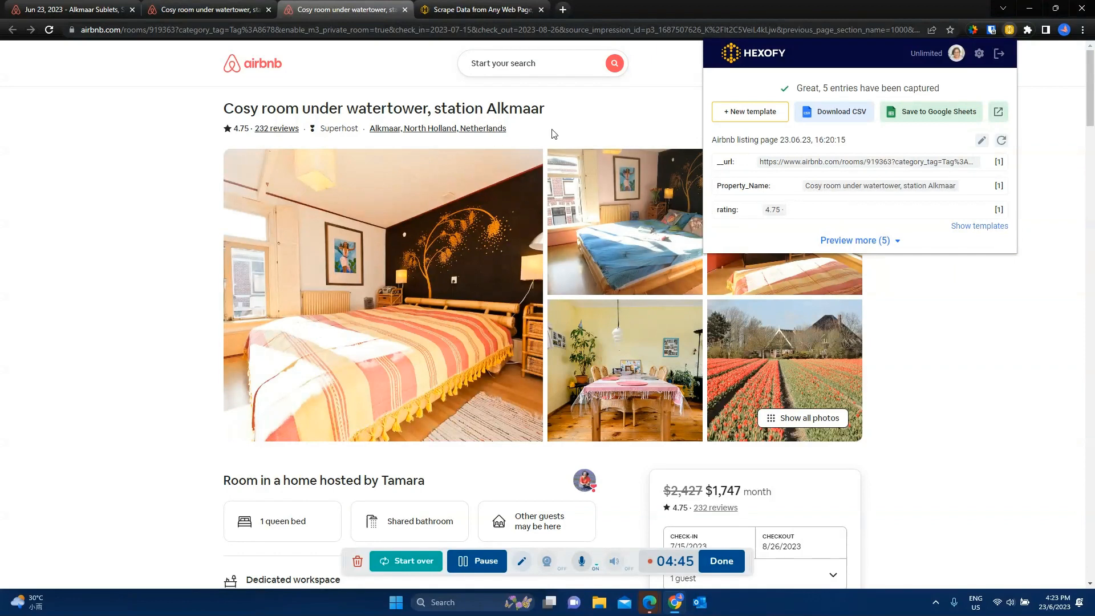
click(888, 242)
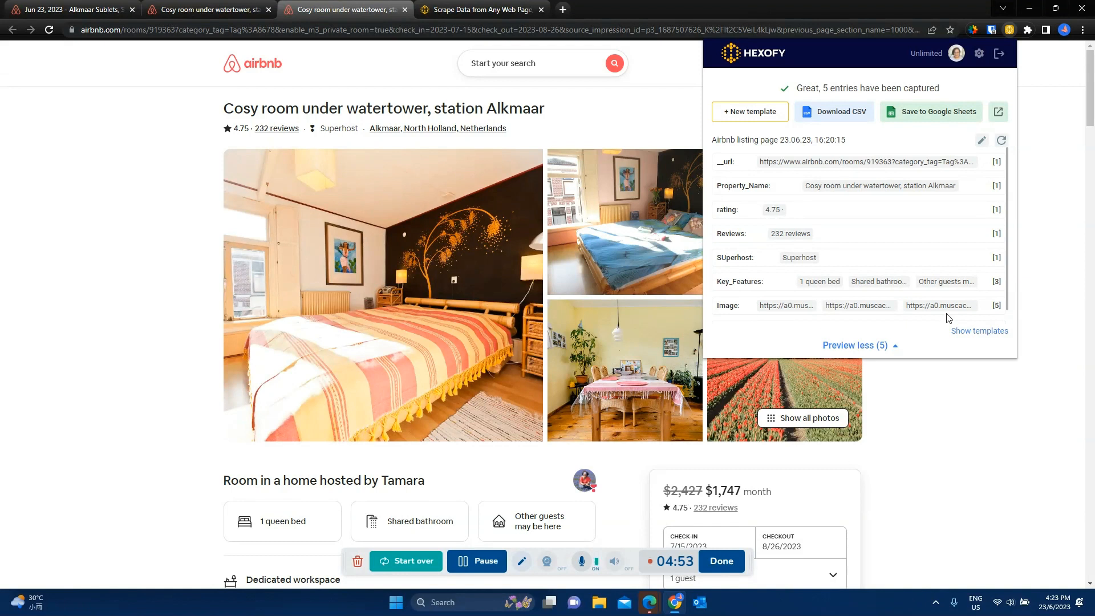
click(927, 116)
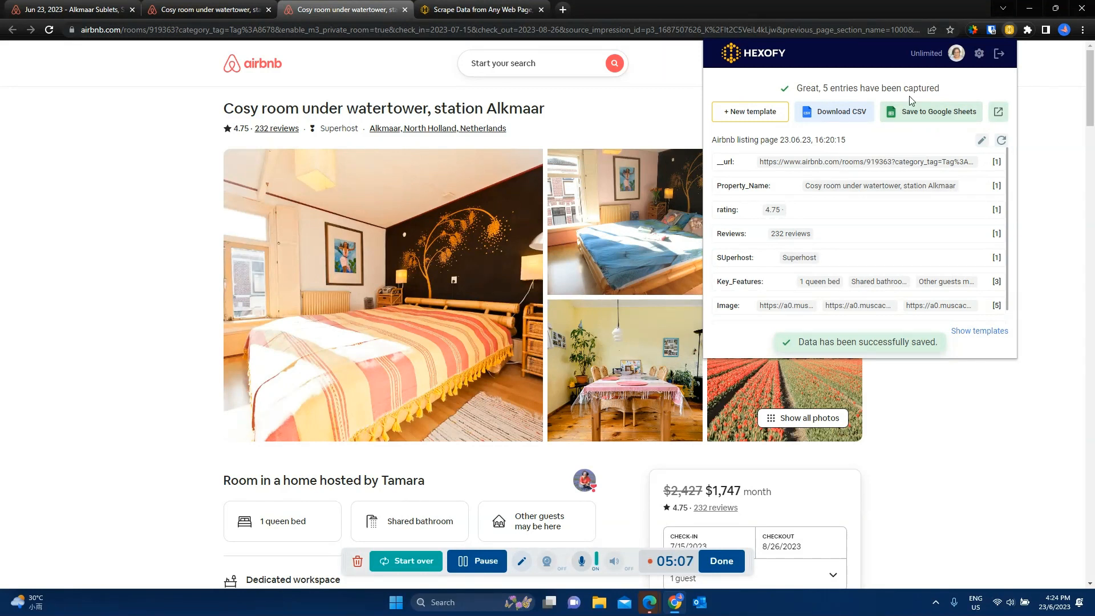
click(456, 568)
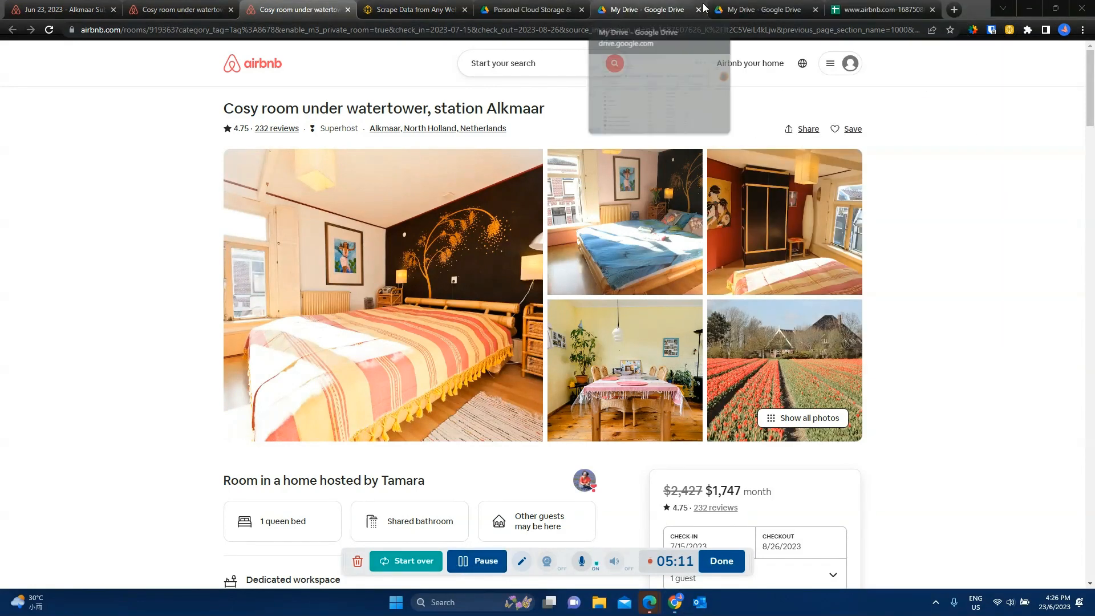
click(853, 12)
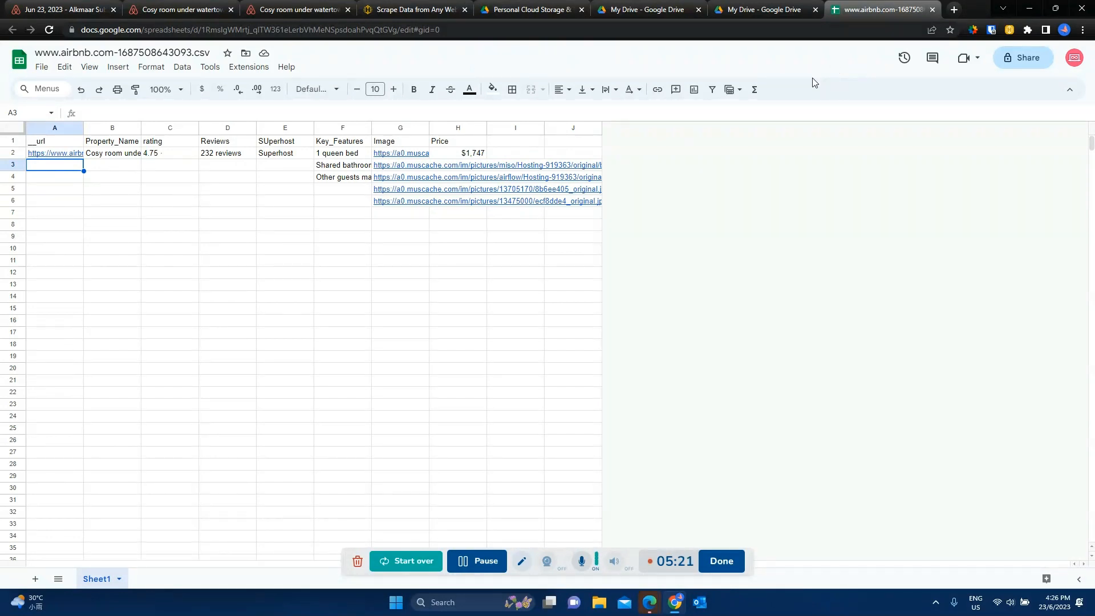
Step: Open the "Going Solo Private Room near Amsterdam" listing from the Alkmaar search results and dismiss its translation notice
click(278, 10)
click(169, 6)
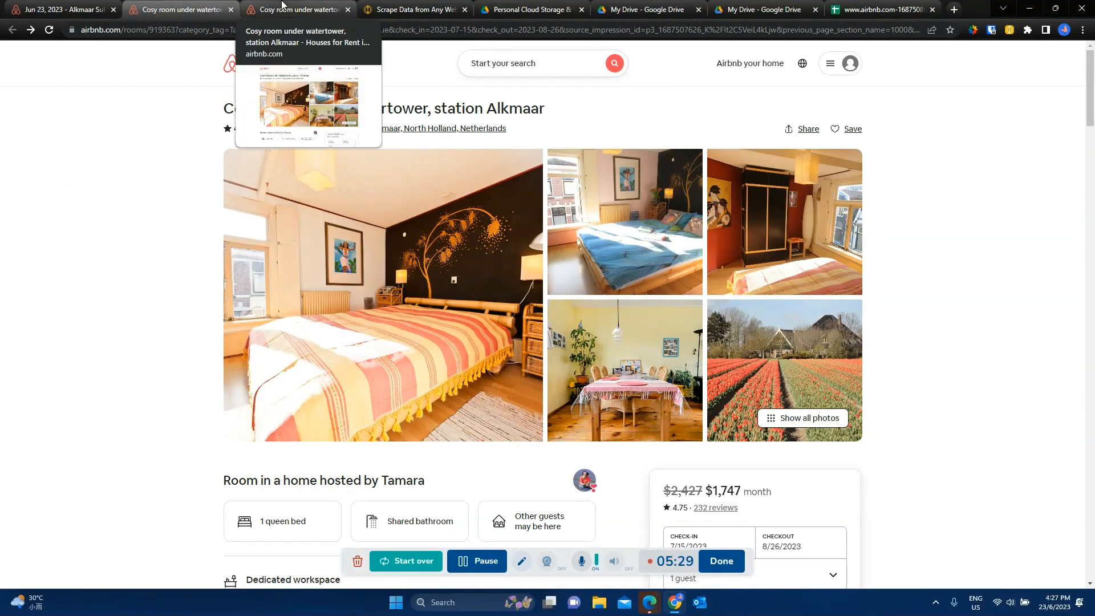
click(70, 10)
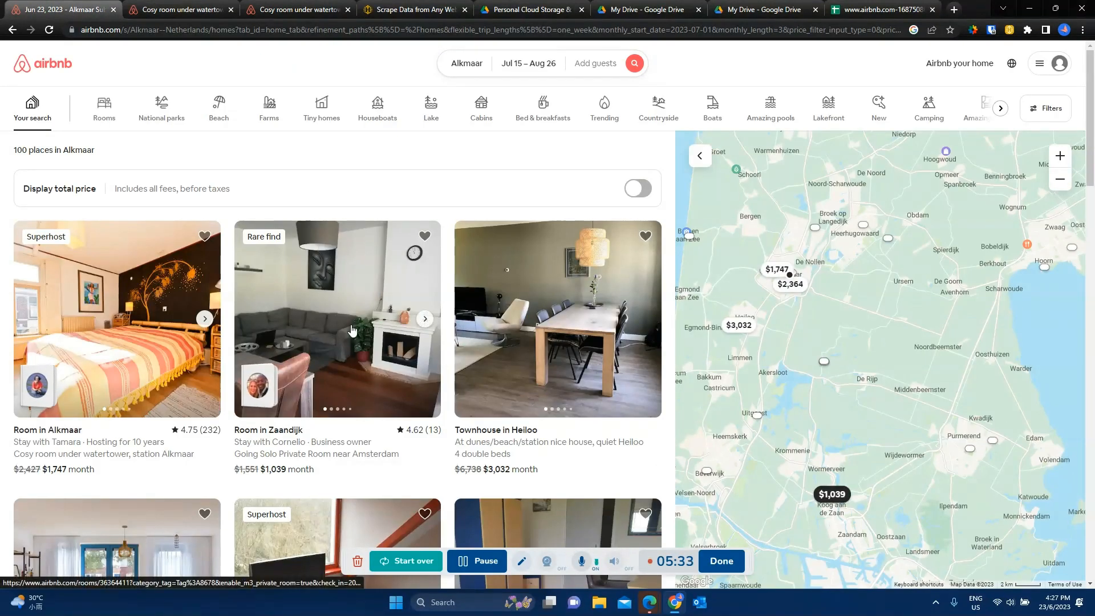
click(350, 324)
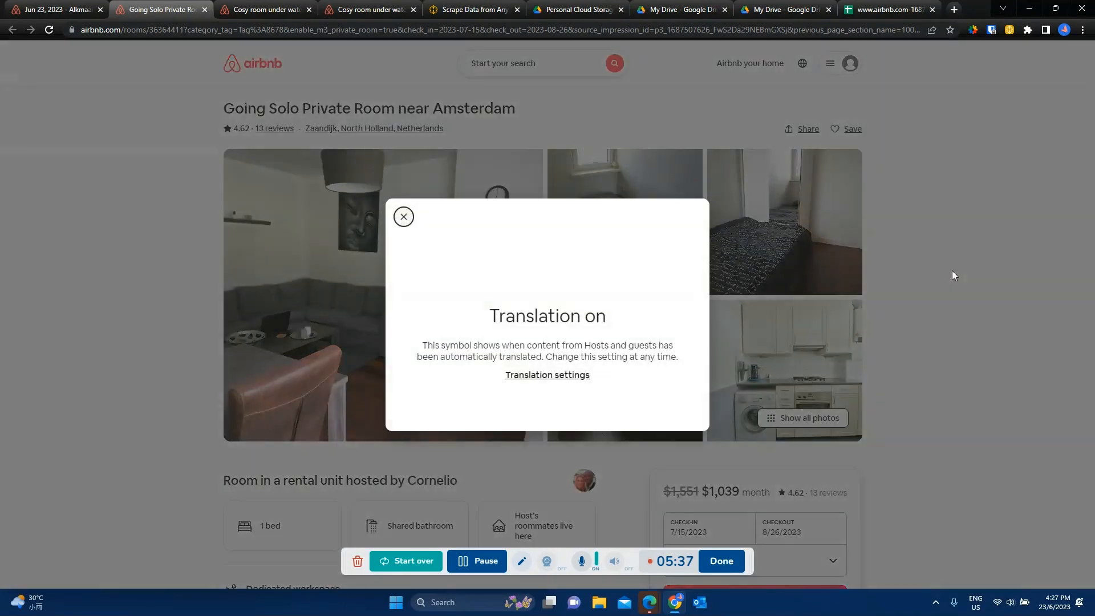
click(406, 226)
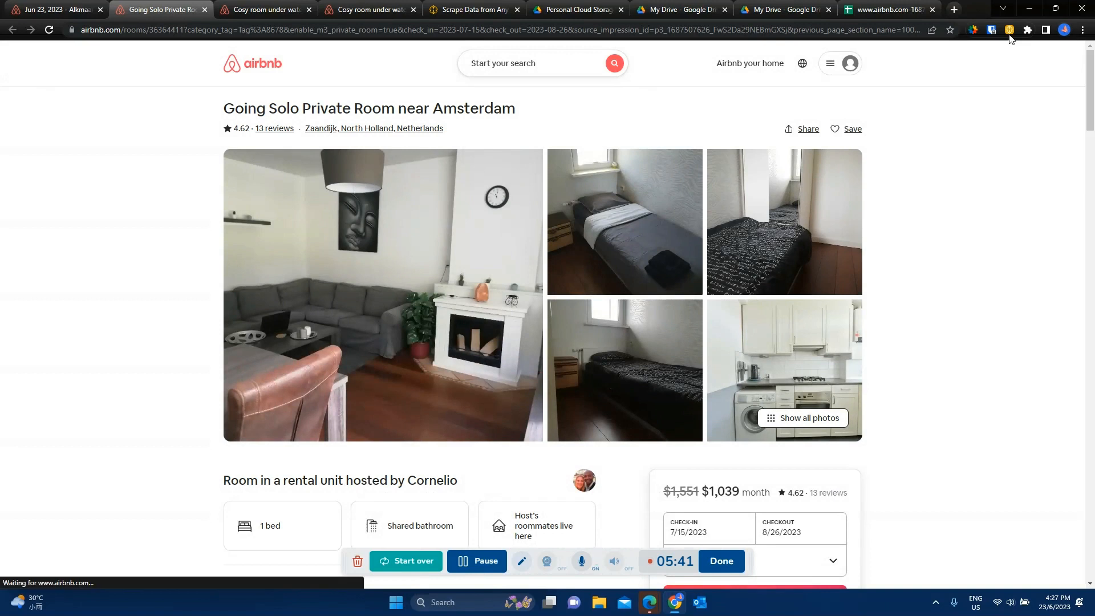
Step: Preview the captured fields of the Going Solo Private Room listing, save them to Google Sheets, and check the spreadsheet
click(1009, 34)
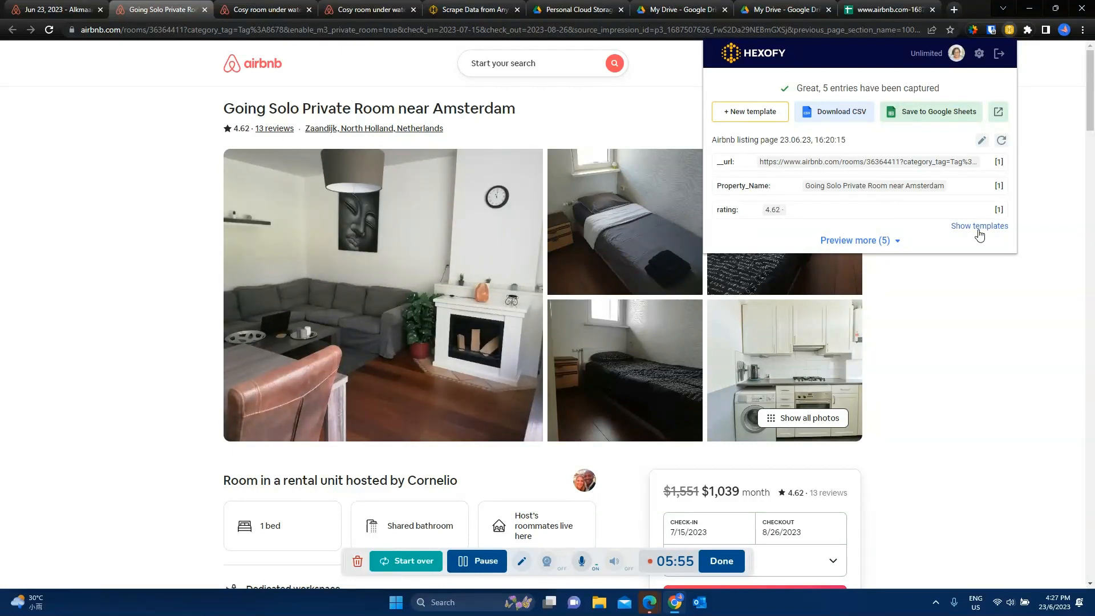
click(878, 242)
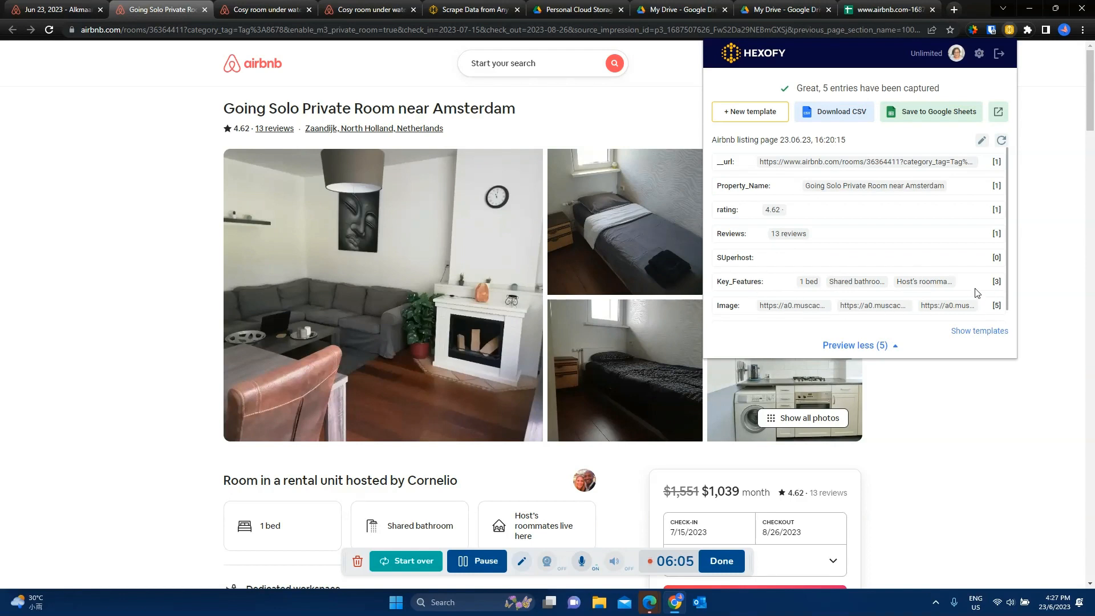
click(920, 118)
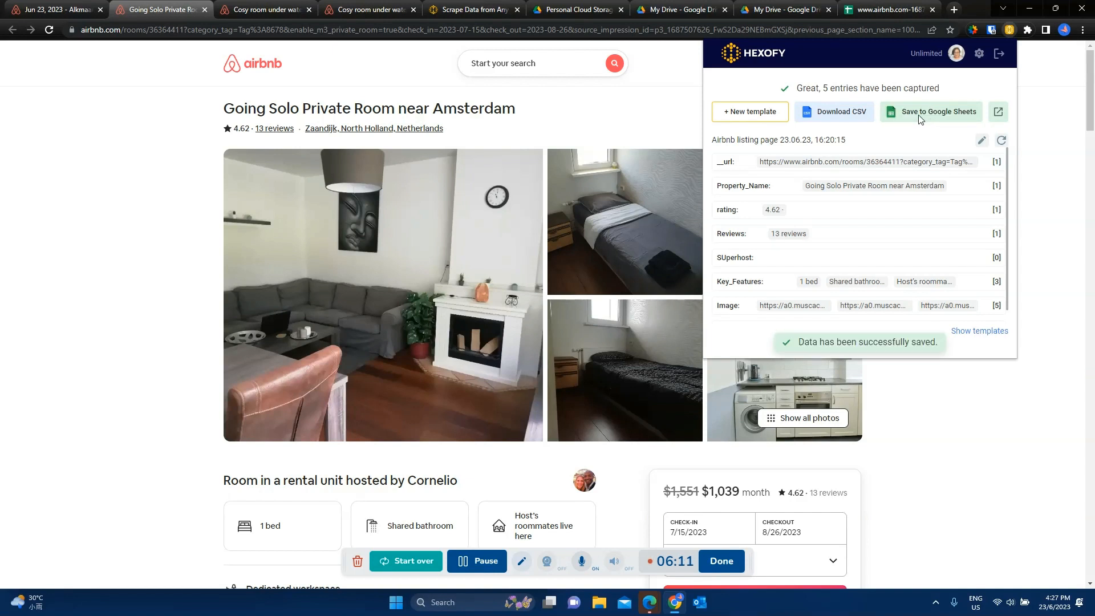
click(900, 10)
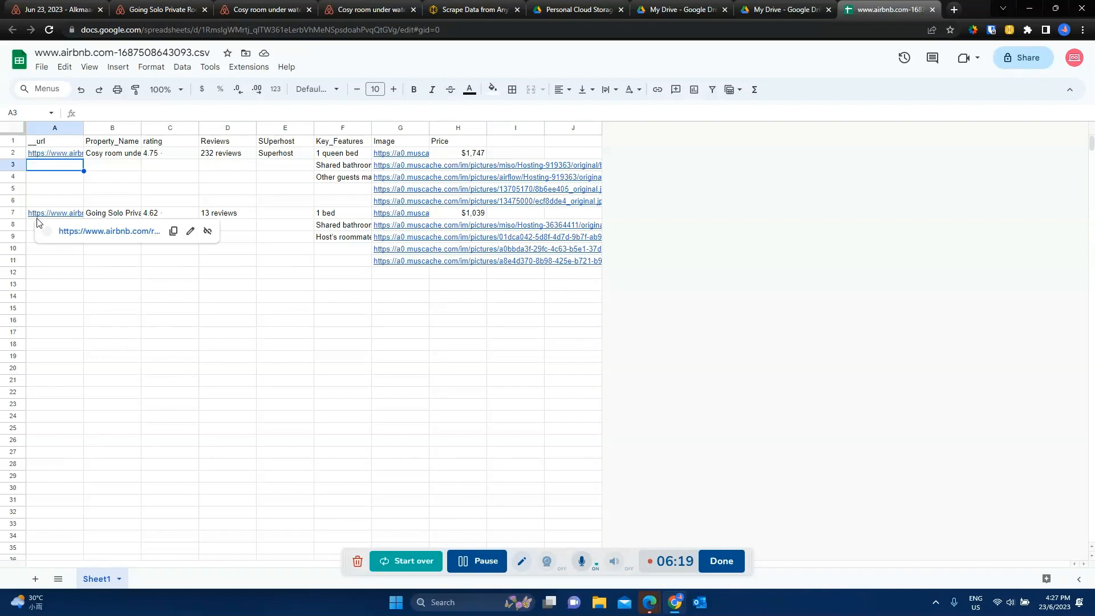
Step: Open the Townhouse in Heiloo listing from the Alkmaar search results and save its Hexofy data to Google Sheets
click(176, 5)
click(55, 9)
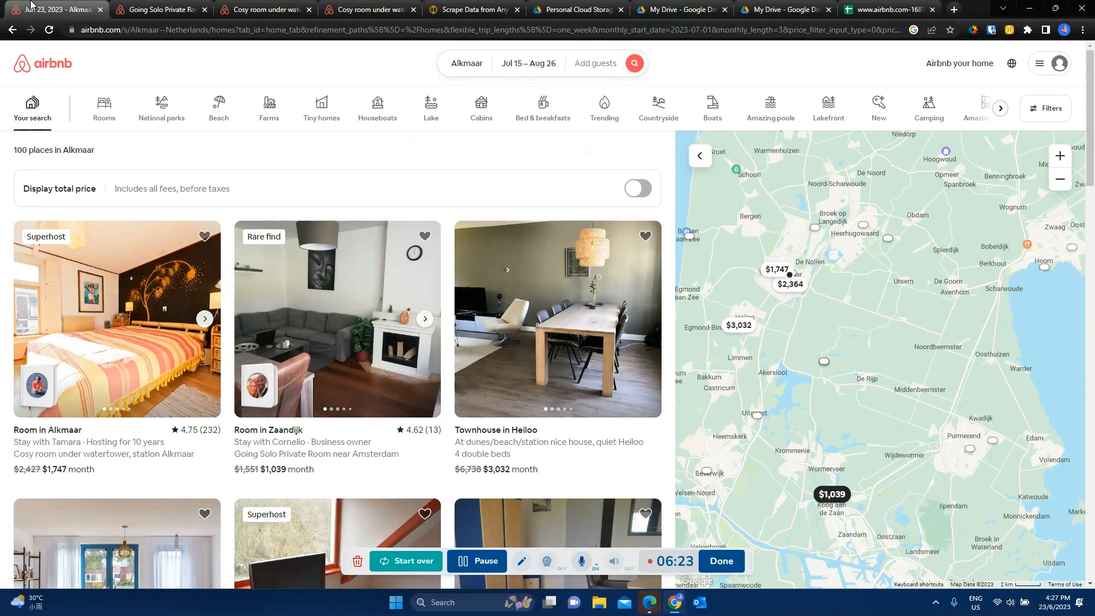
click(566, 307)
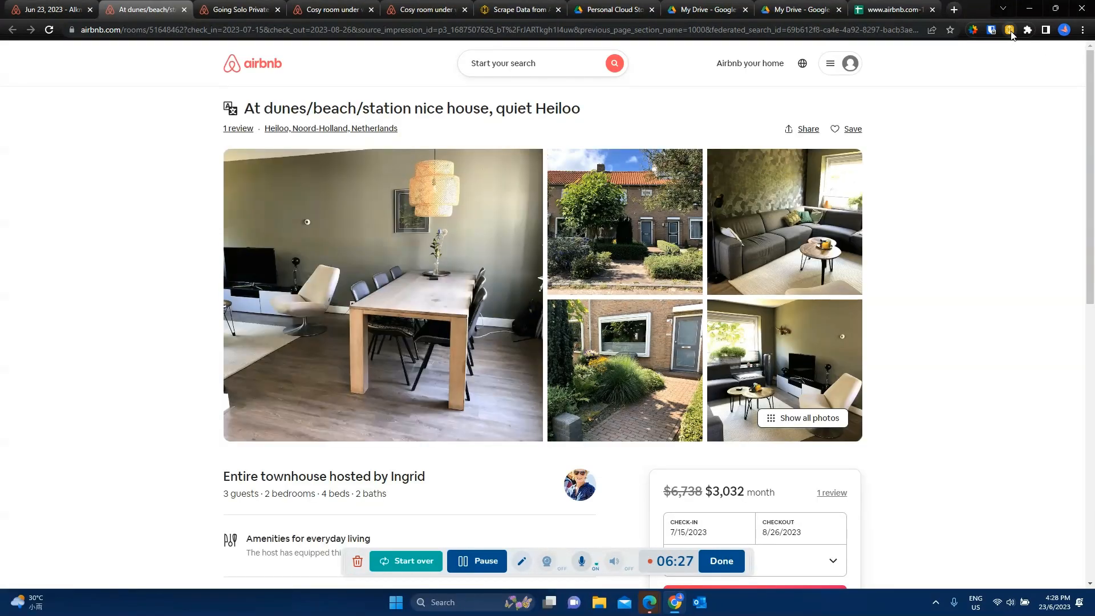
click(1010, 30)
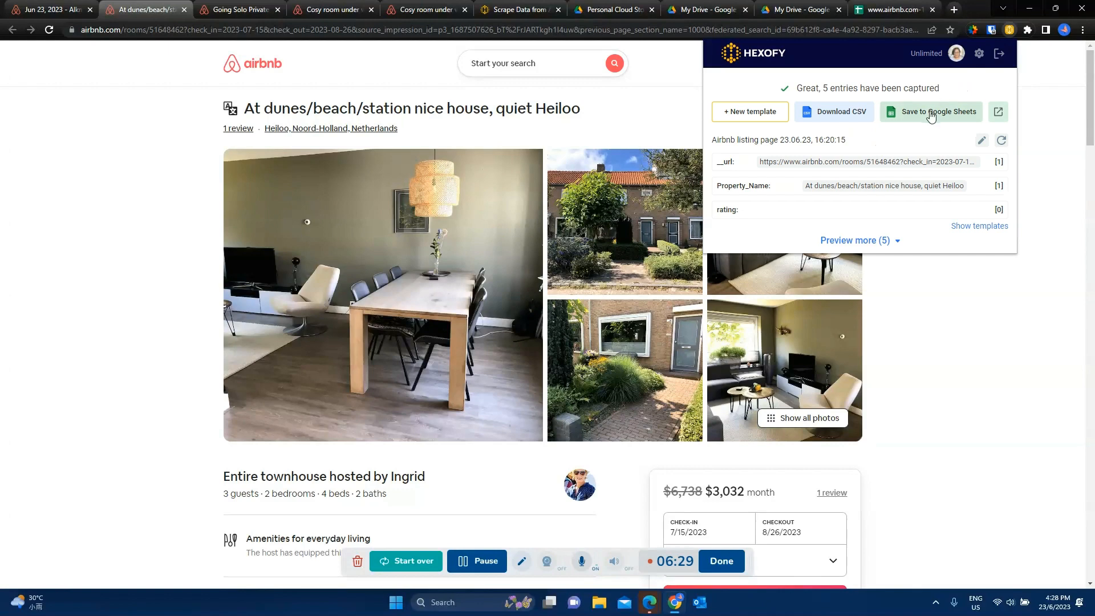
click(930, 116)
Step: Compare the Heiloo townhouse's entries in the spreadsheet with the key features shown on its listing page
click(888, 9)
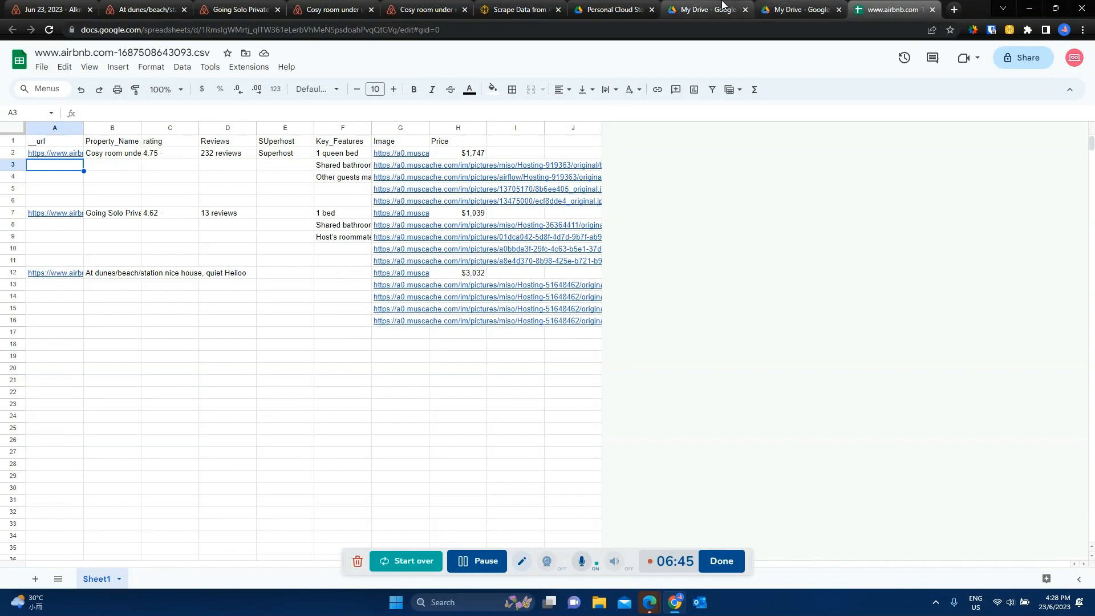
click(143, 14)
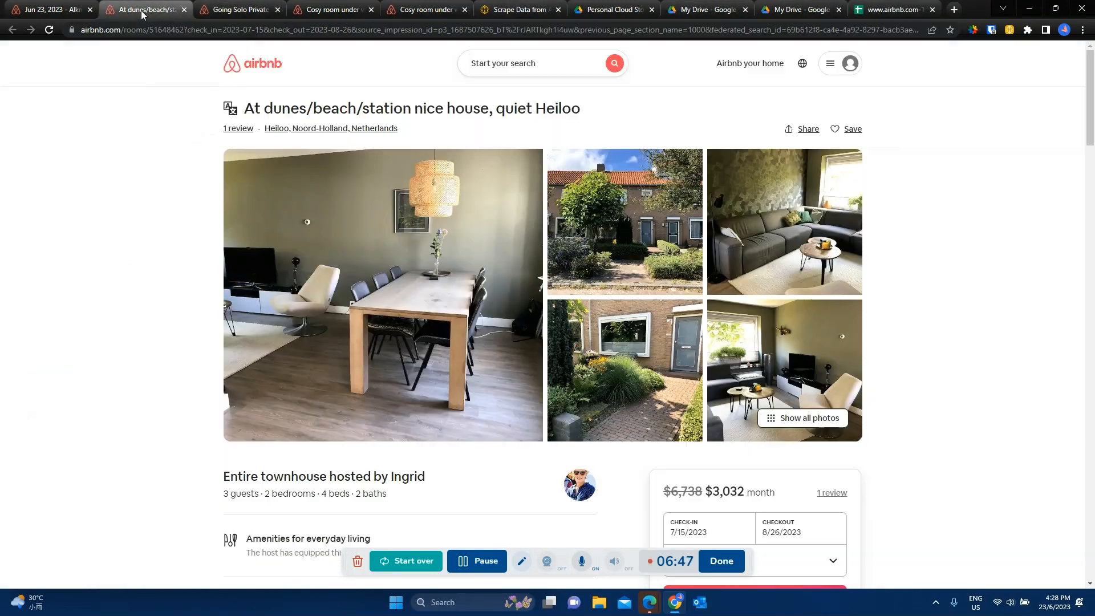
scroll(375, 399, down, 2)
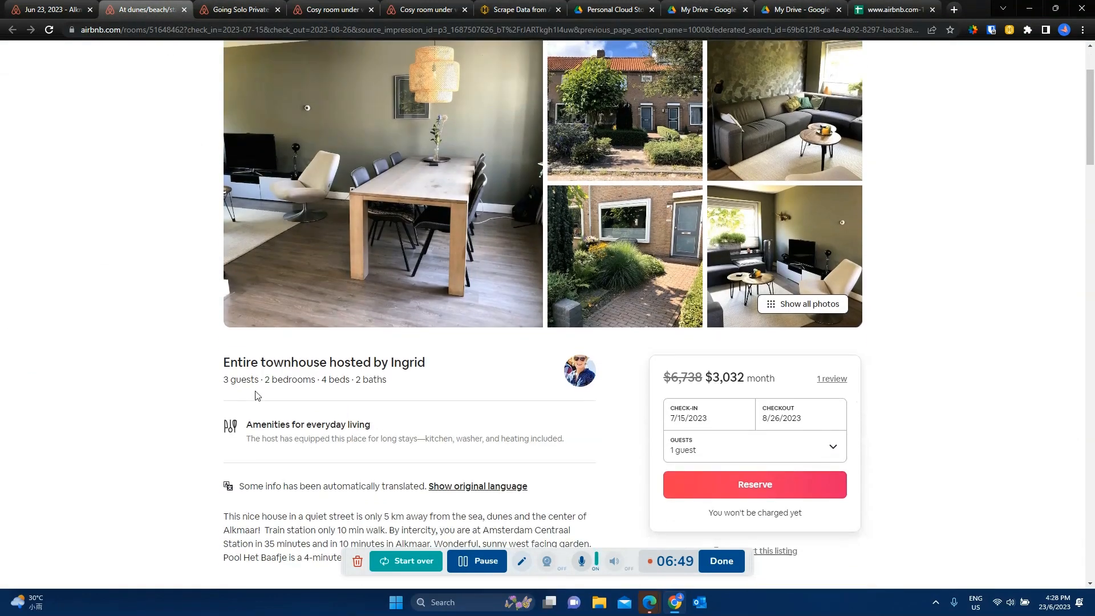
scroll(485, 345, up, 2)
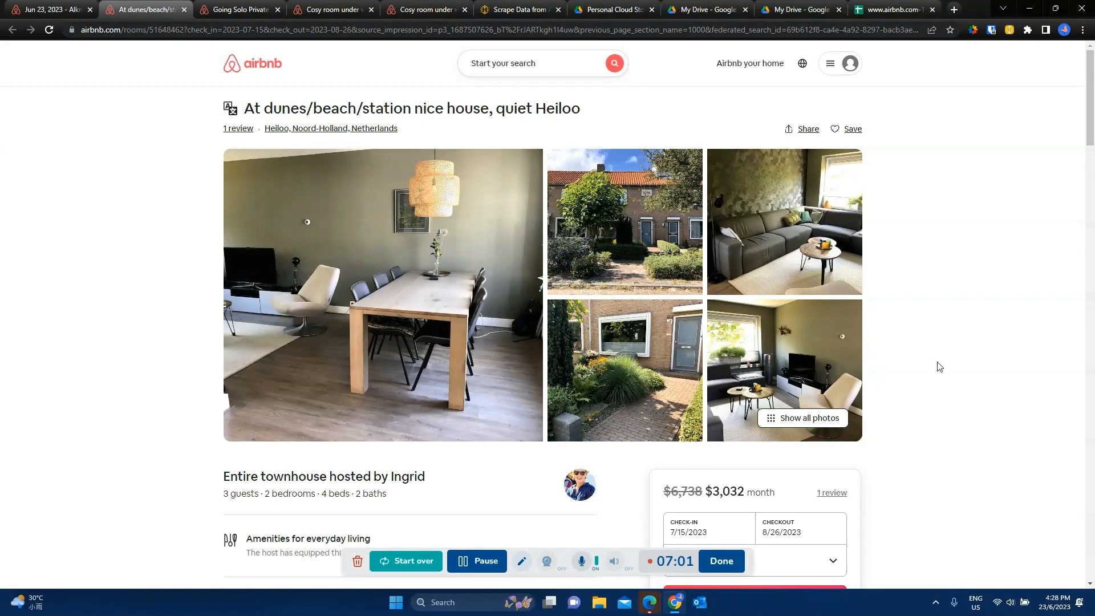
click(903, 8)
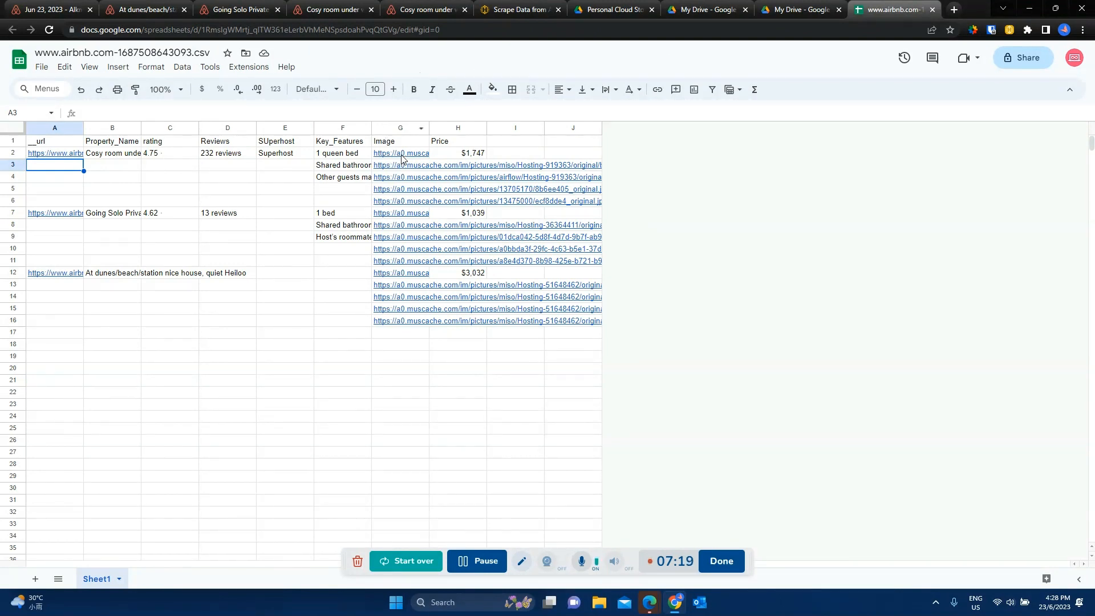
Step: Copy the first image link of the Cosy room listing from cell G2 and open it in a new tab
mouse_move(402, 159)
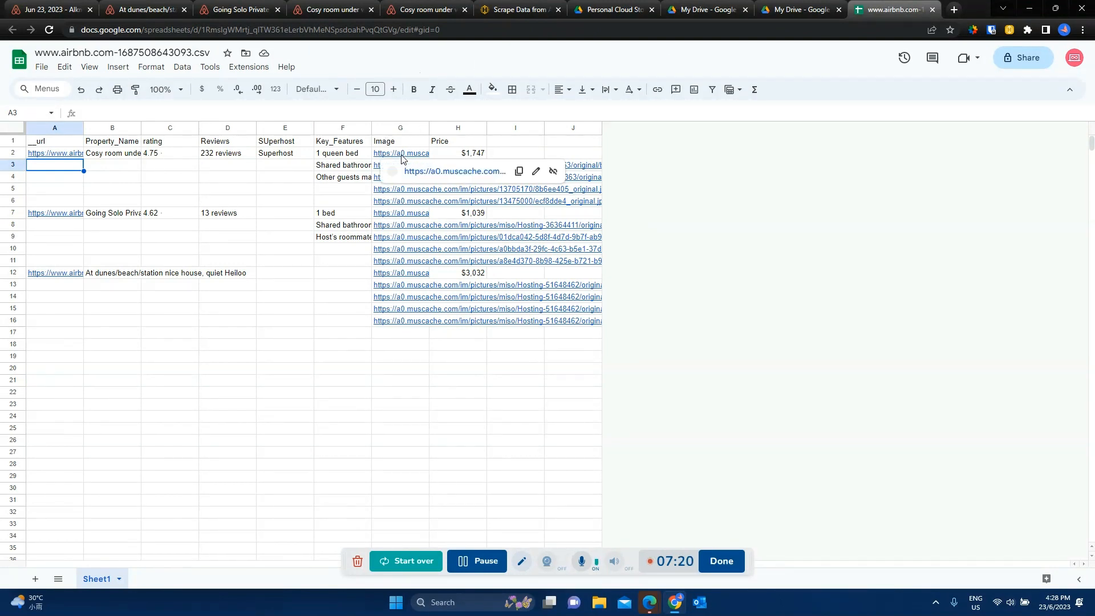
click(518, 171)
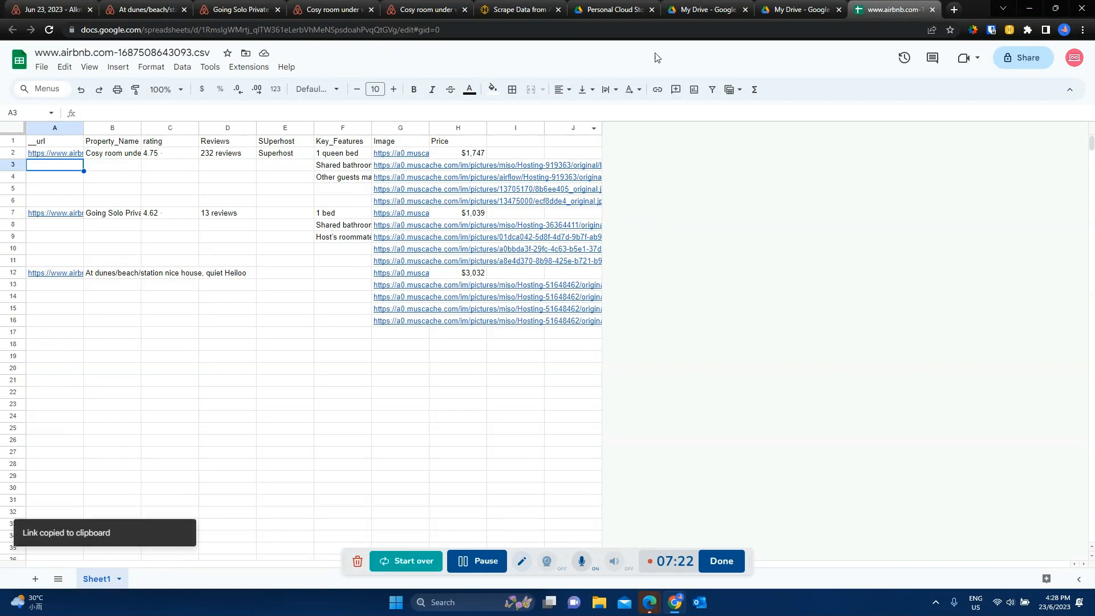
click(952, 8)
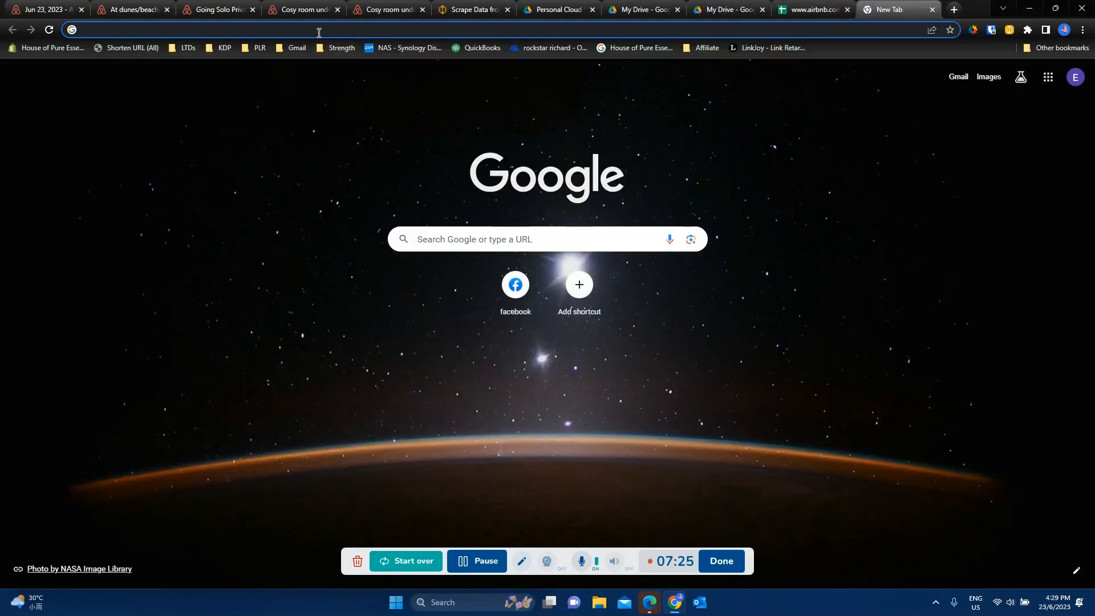
key(ctrl+v)
key(Return)
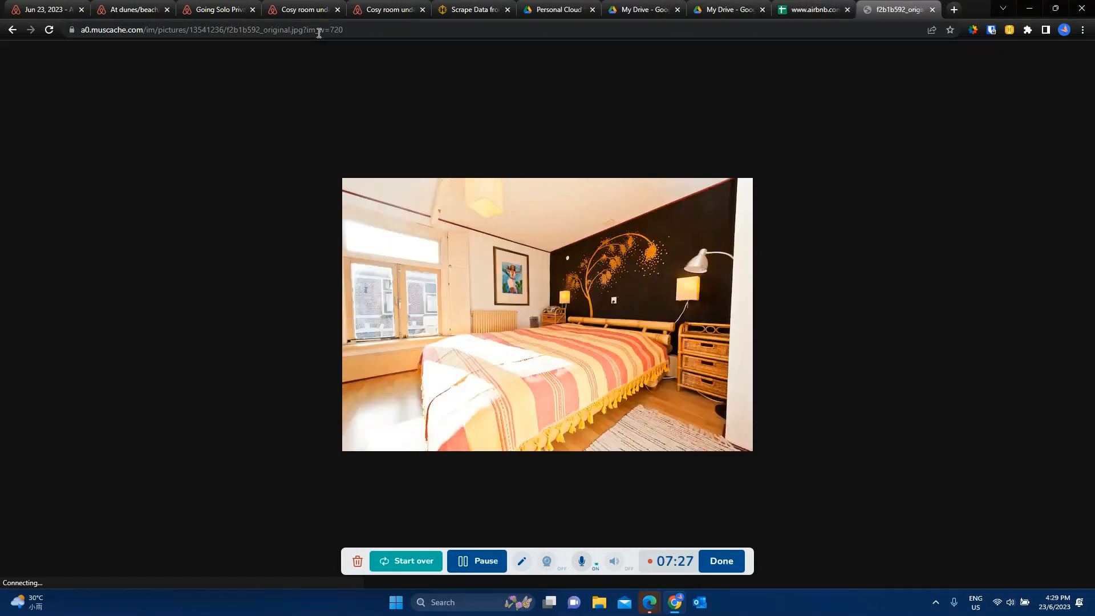